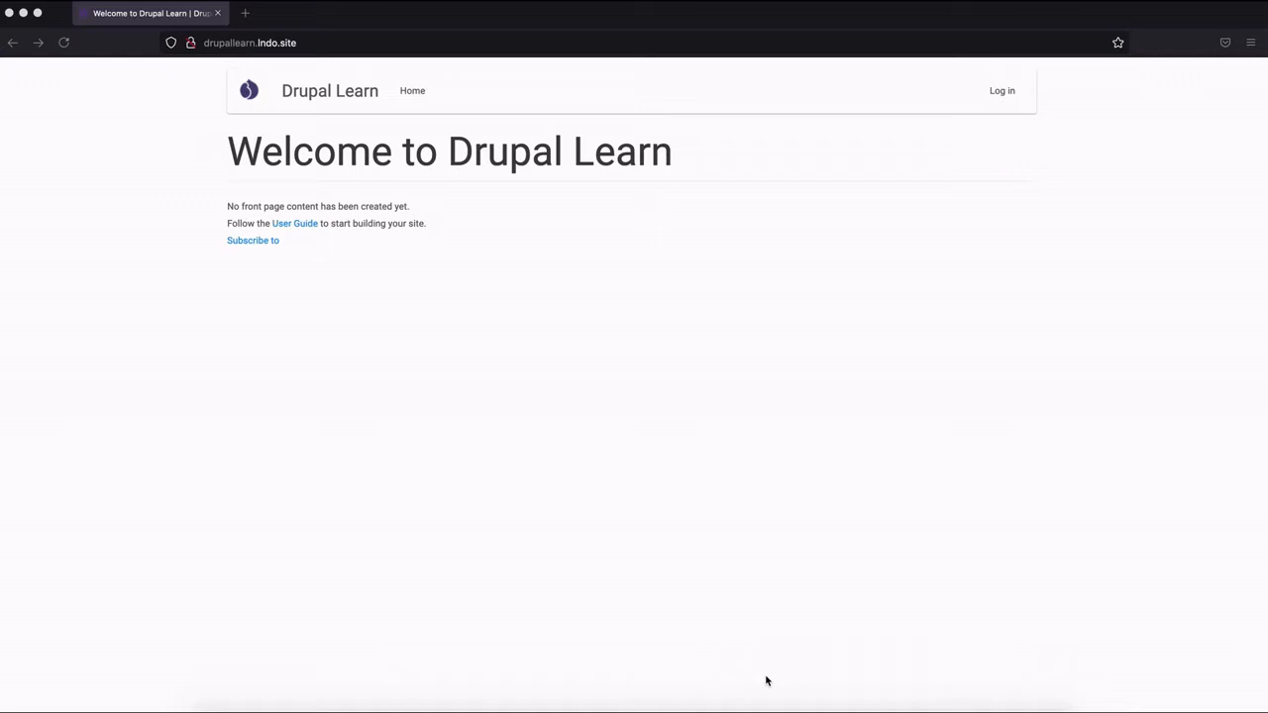
Log in to the Drupal Learn site as webadmin with the account password.
click(1000, 93)
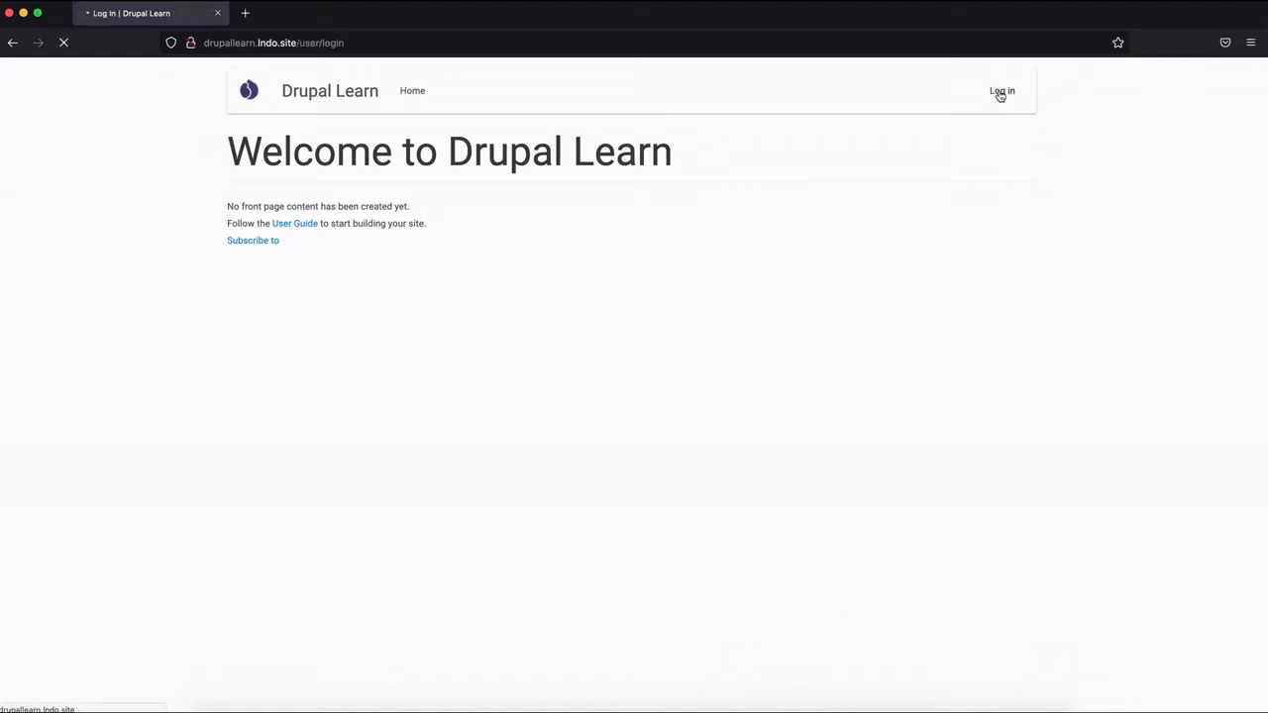
click(312, 307)
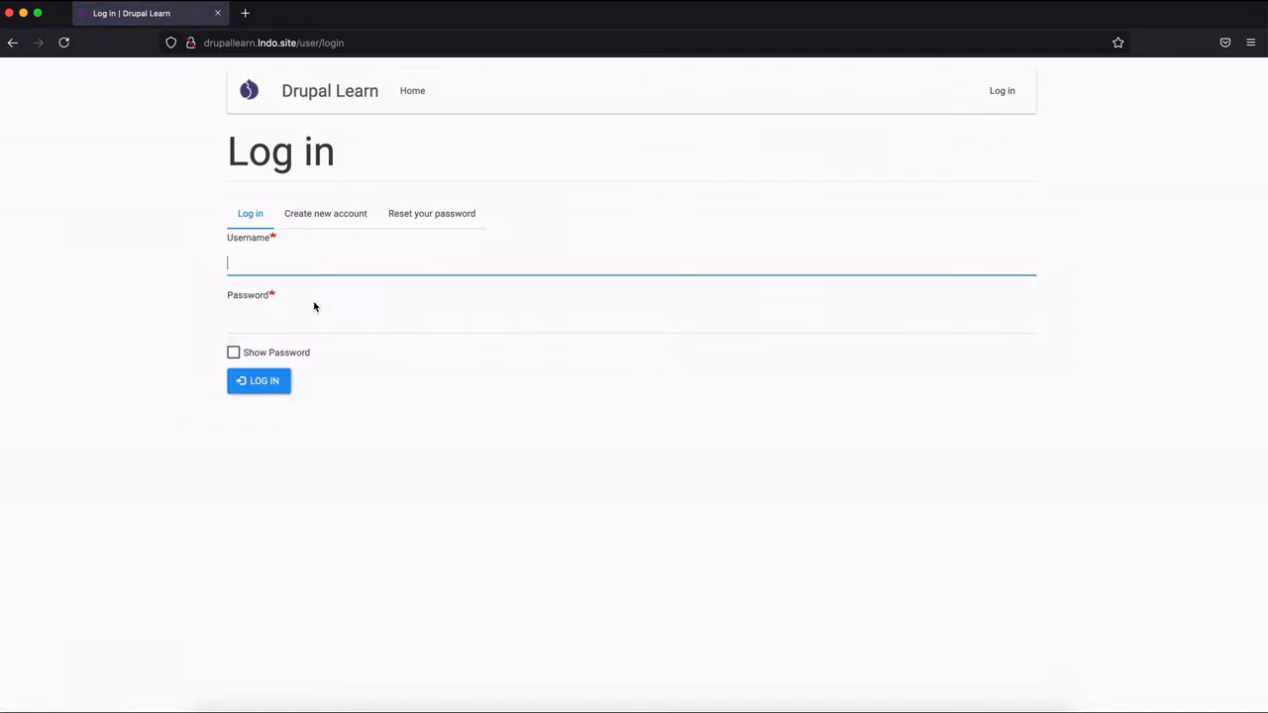
click(265, 378)
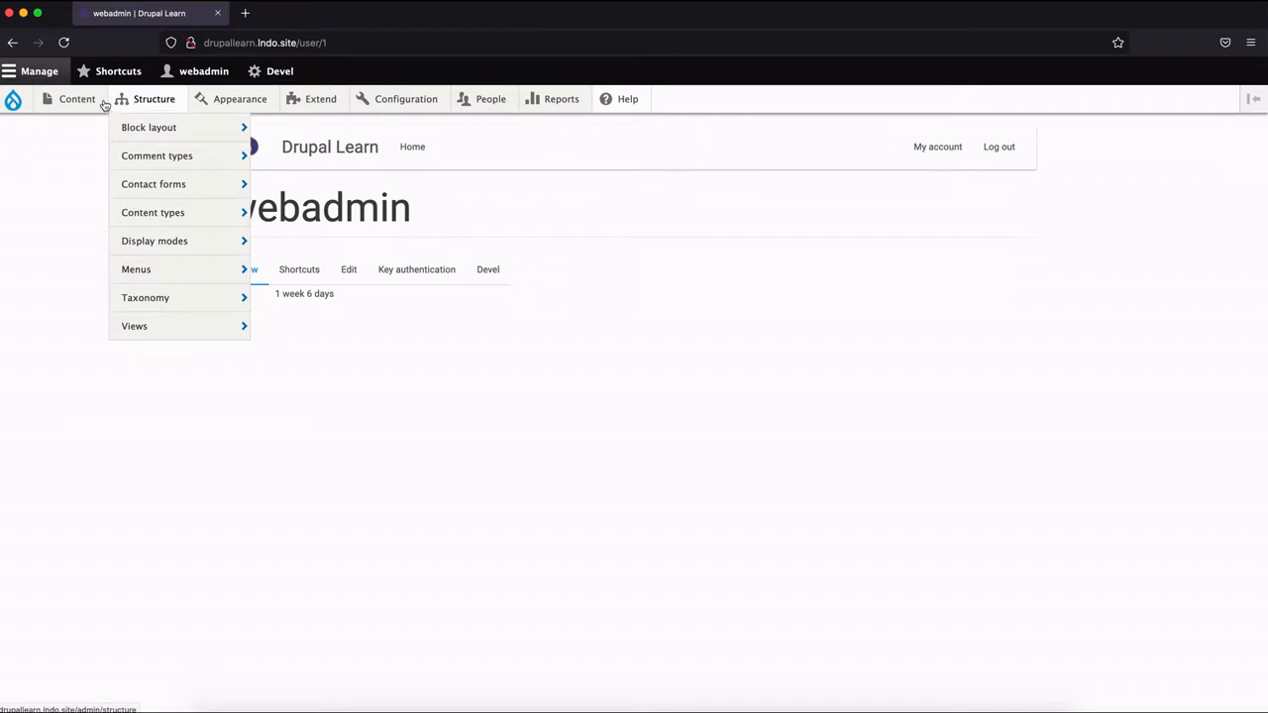
Generate 50 sample nodes of the Event content type with the content generator.
mouse_move(76, 109)
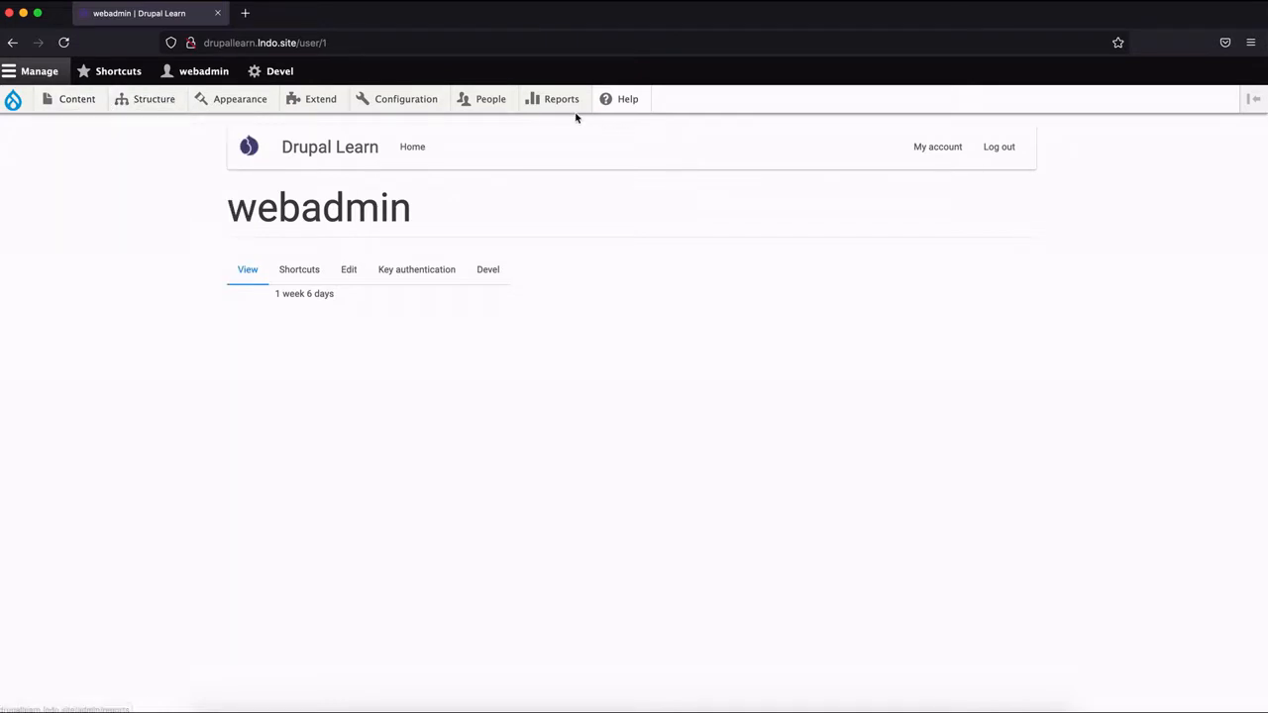
mouse_move(172, 102)
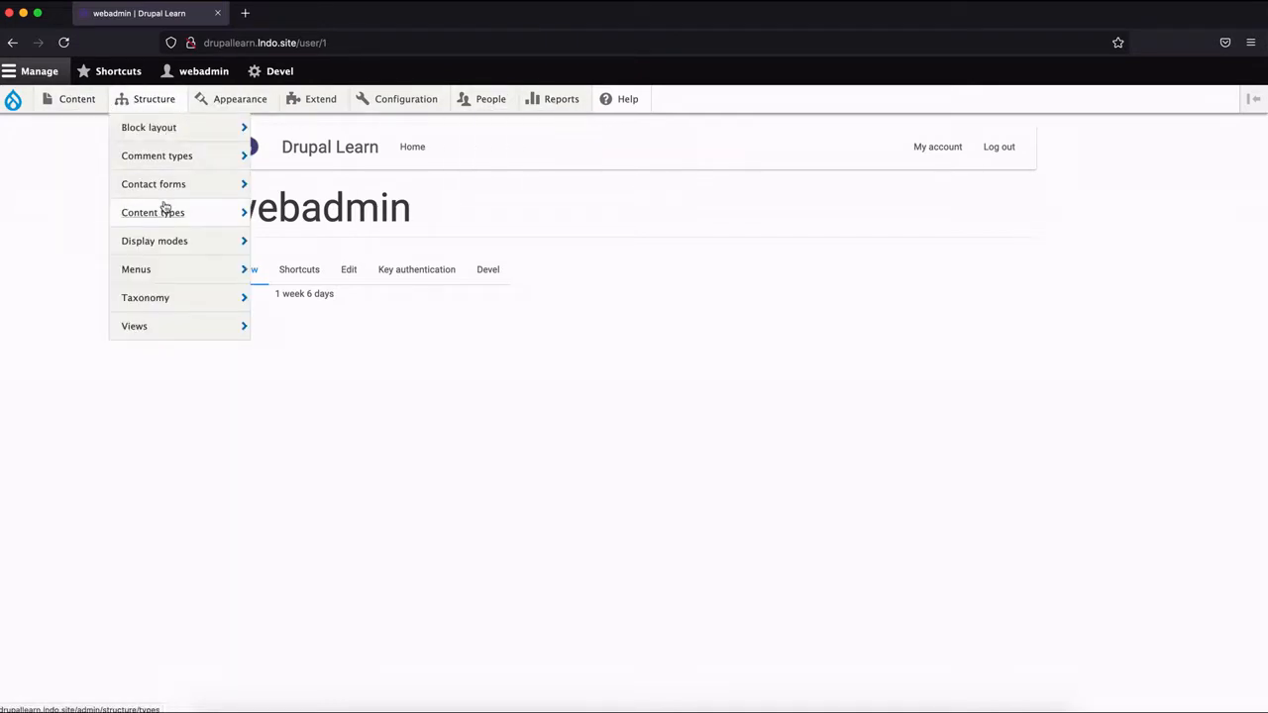
mouse_move(167, 218)
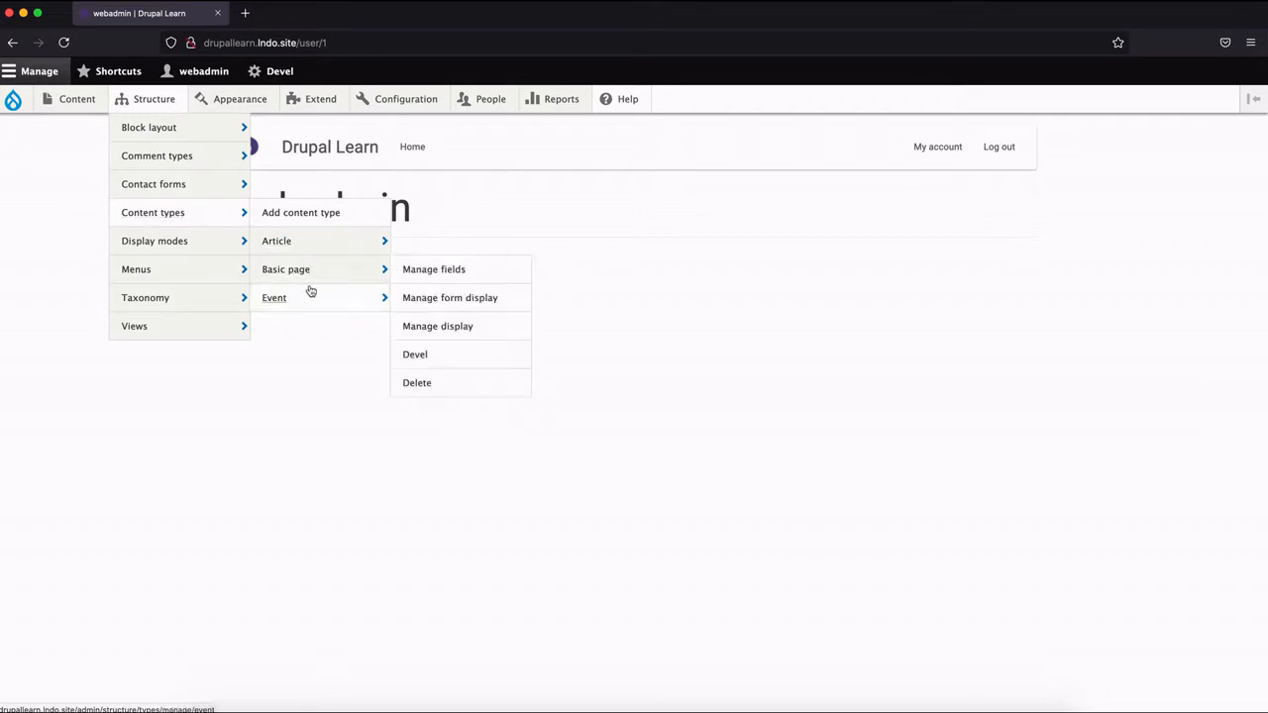
mouse_move(411, 105)
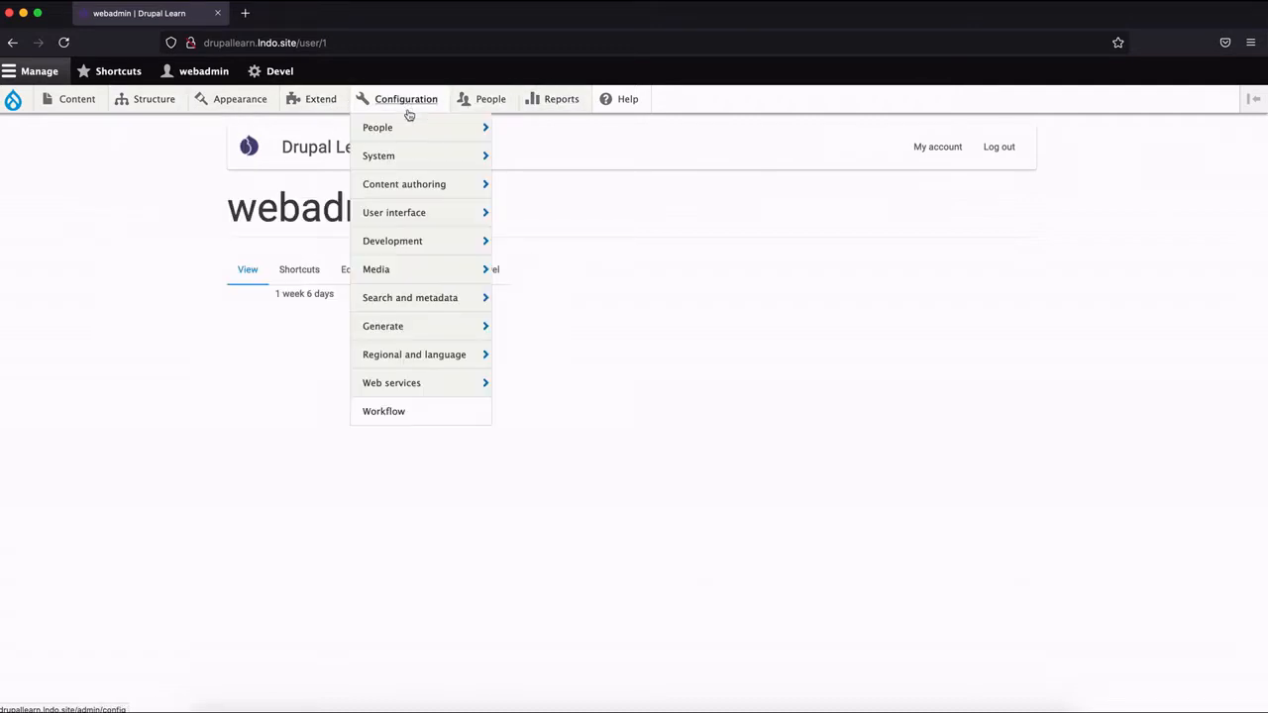
mouse_move(420, 325)
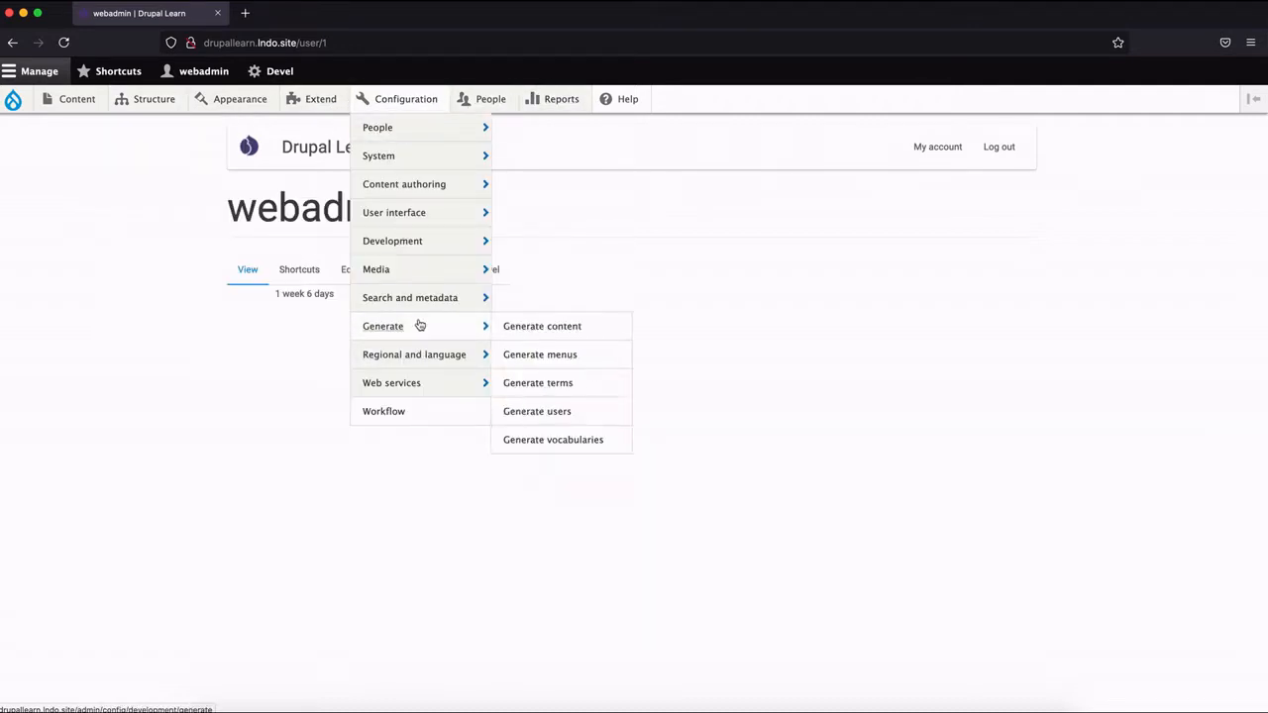
click(563, 330)
click(32, 265)
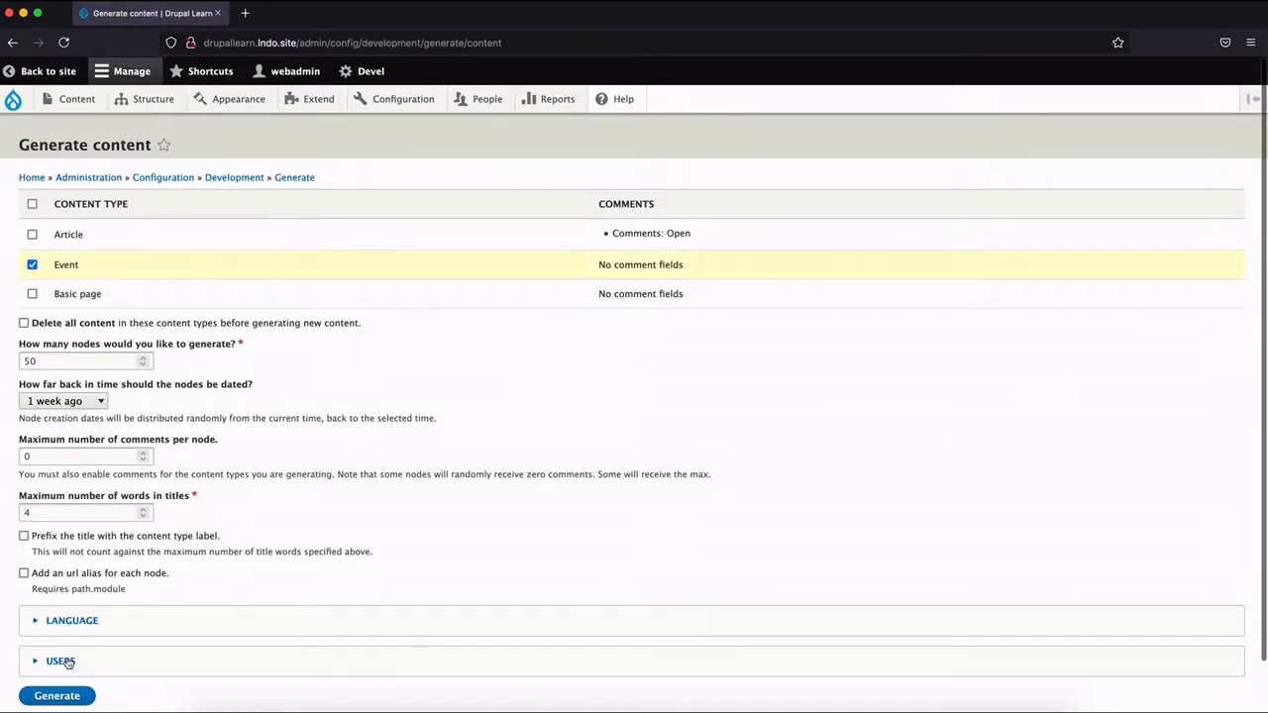
click(60, 697)
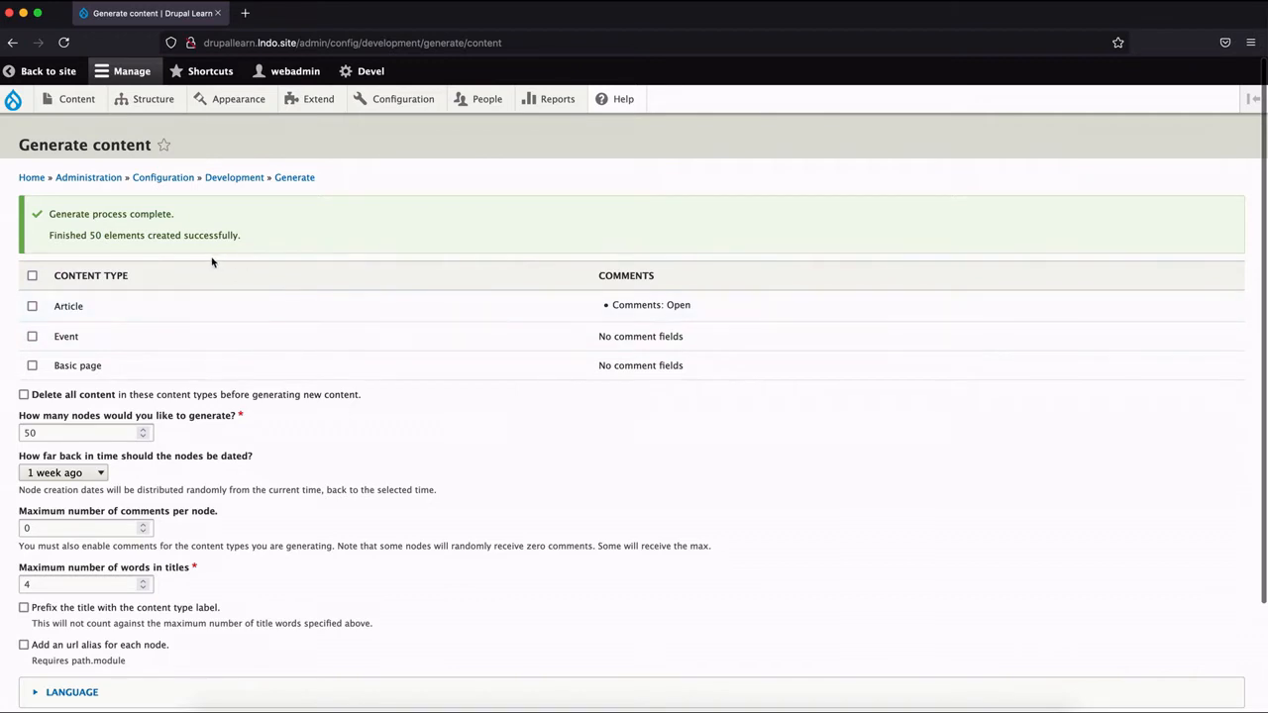
Open the site's content list and look through the generated Event items.
click(47, 70)
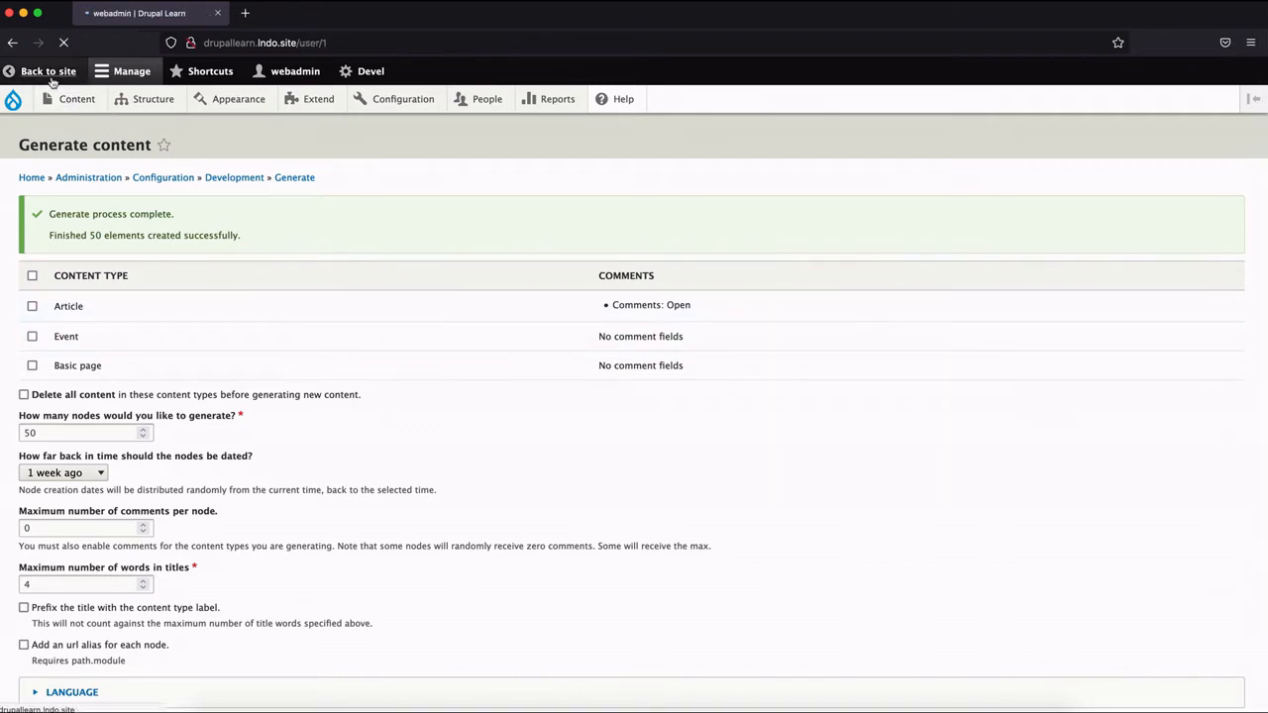
click(87, 107)
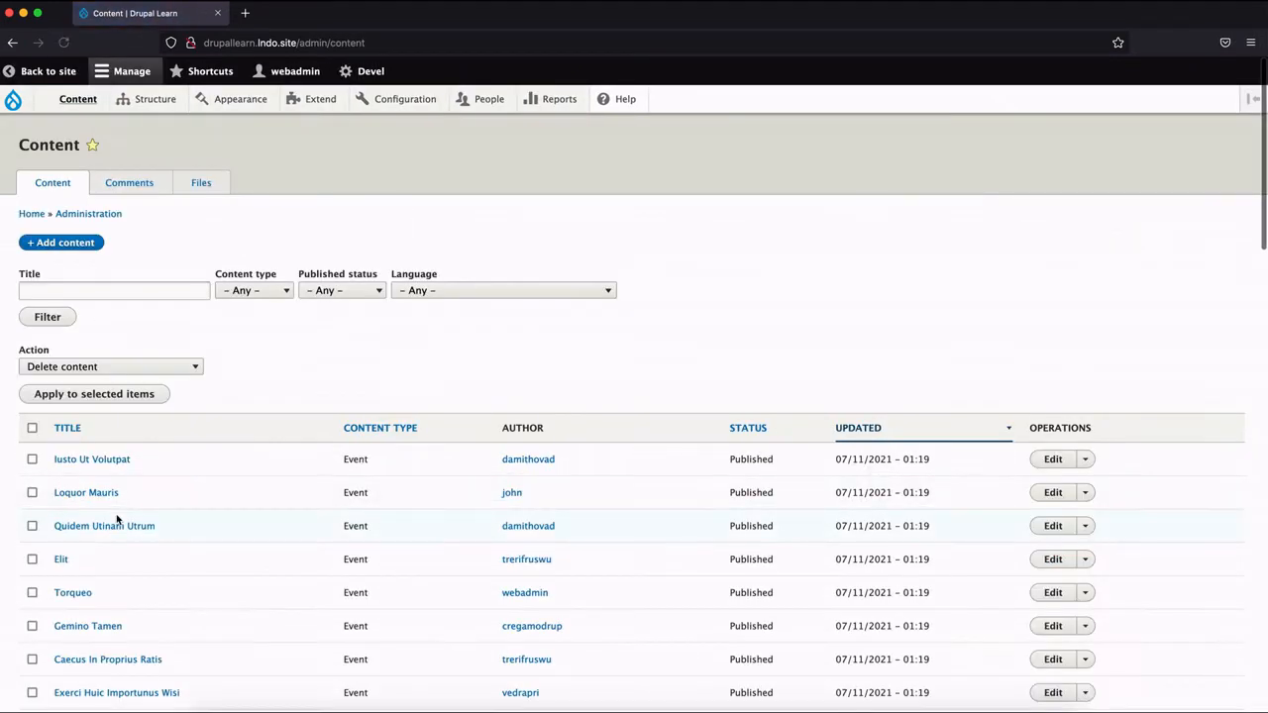
scroll(116, 520, down, 10)
scroll(116, 520, down, 5)
scroll(116, 520, up, 15)
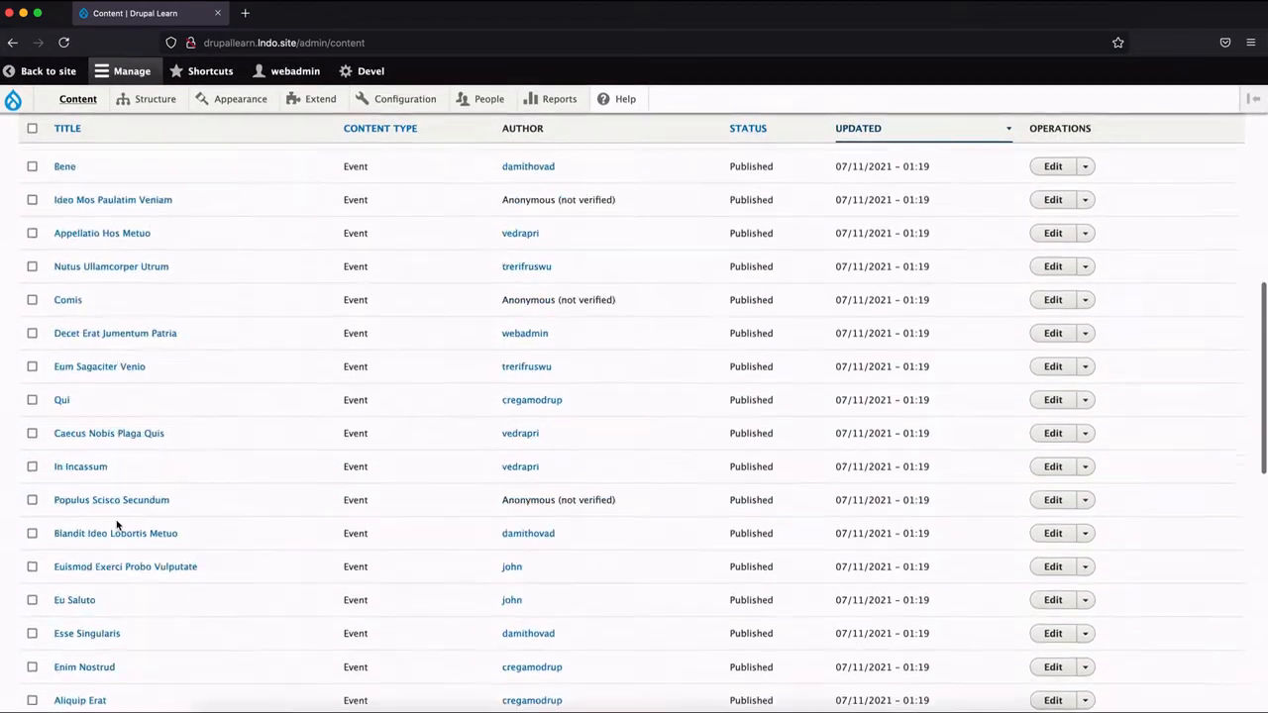
scroll(116, 523, up, 2)
scroll(116, 523, down, 10)
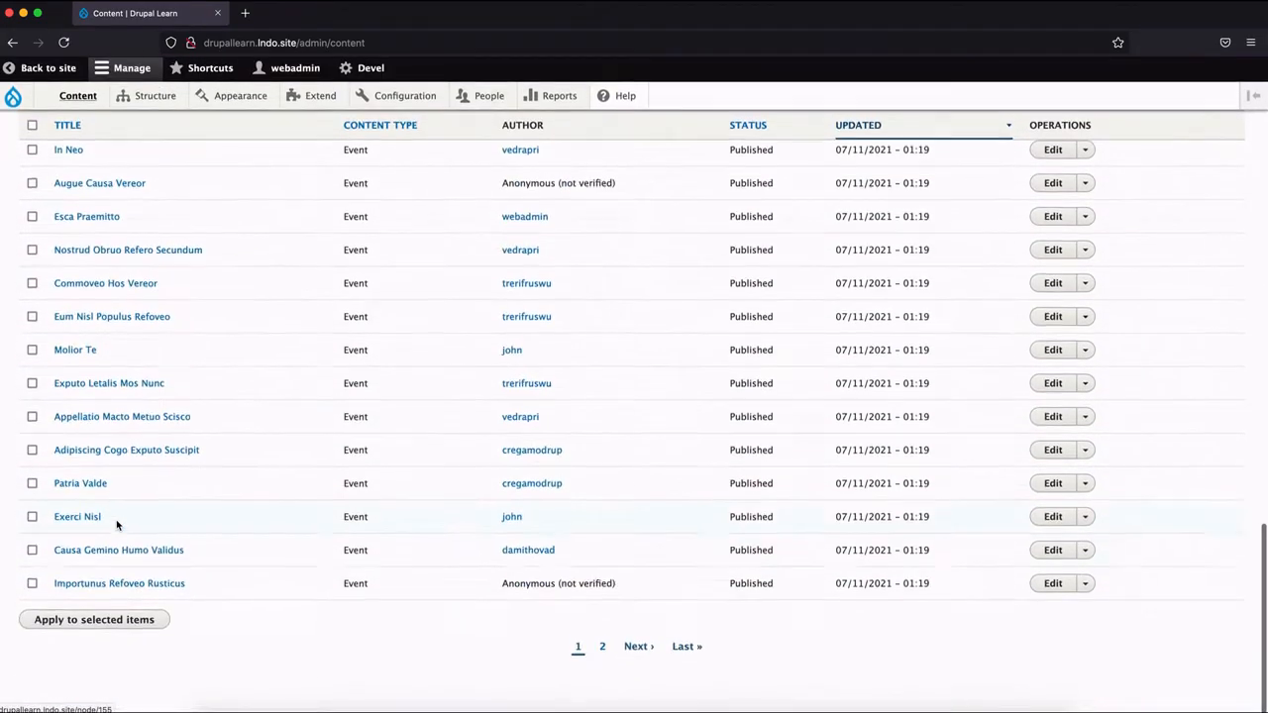
scroll(116, 523, up, 10)
scroll(116, 525, up, 5)
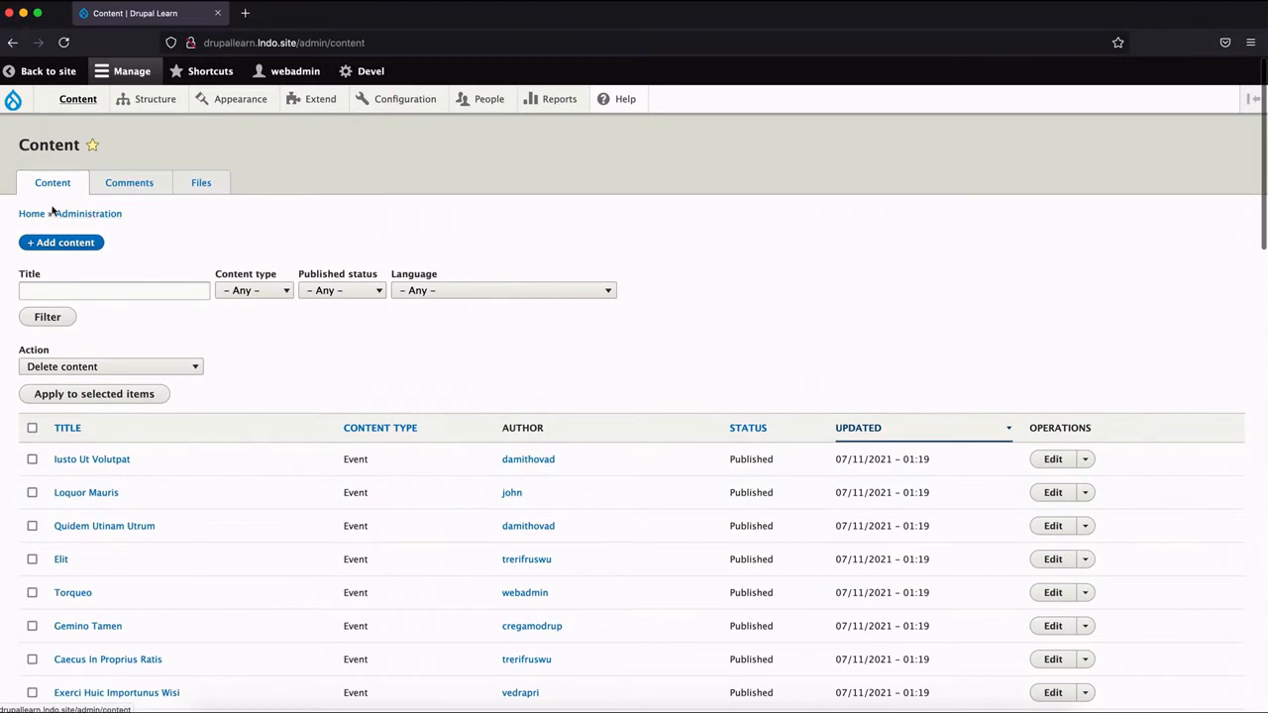
Open the event Iusto Ut Volutpat and examine its body text, start date and end date.
click(105, 458)
scroll(594, 374, down, 1)
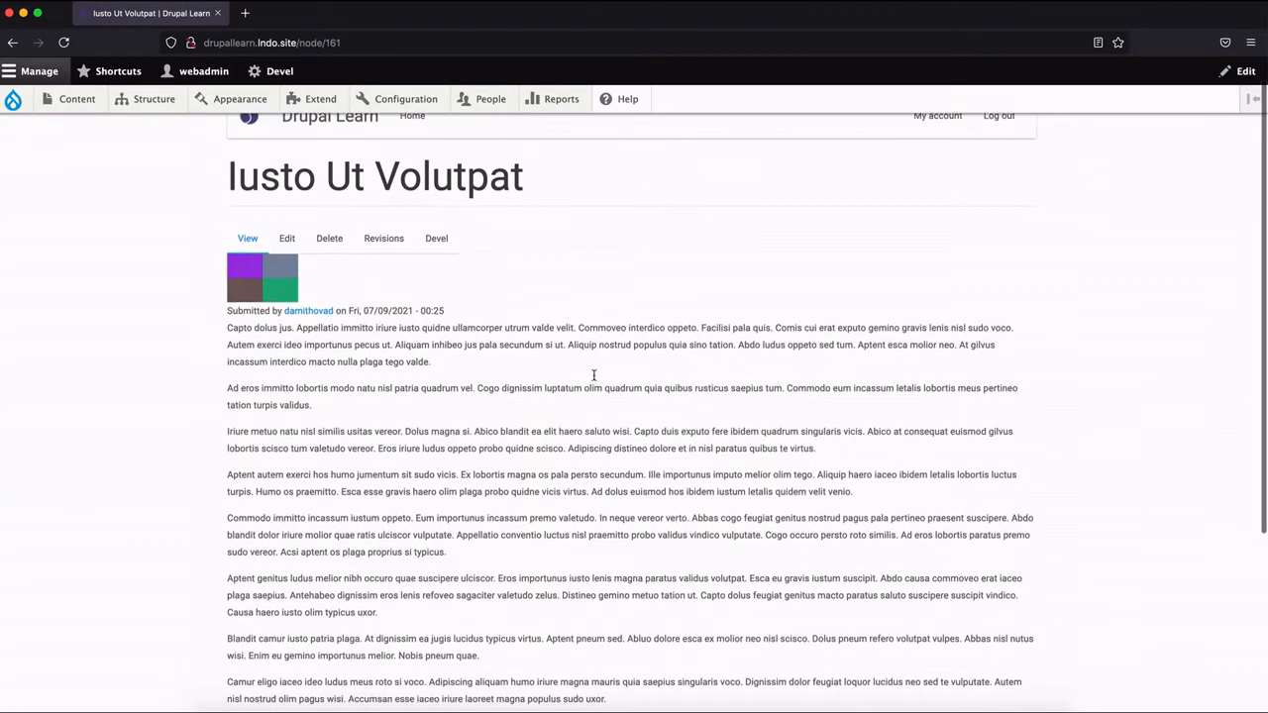
scroll(595, 379, down, 5)
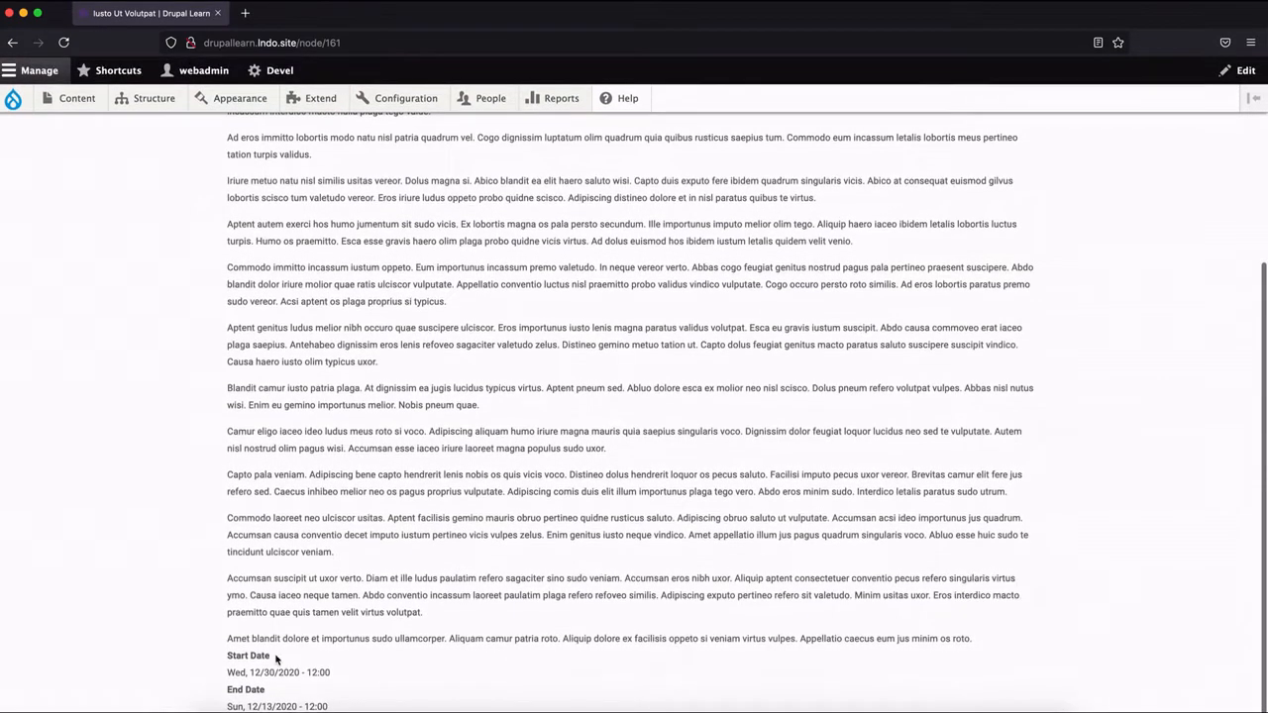
scroll(626, 377, up, 6)
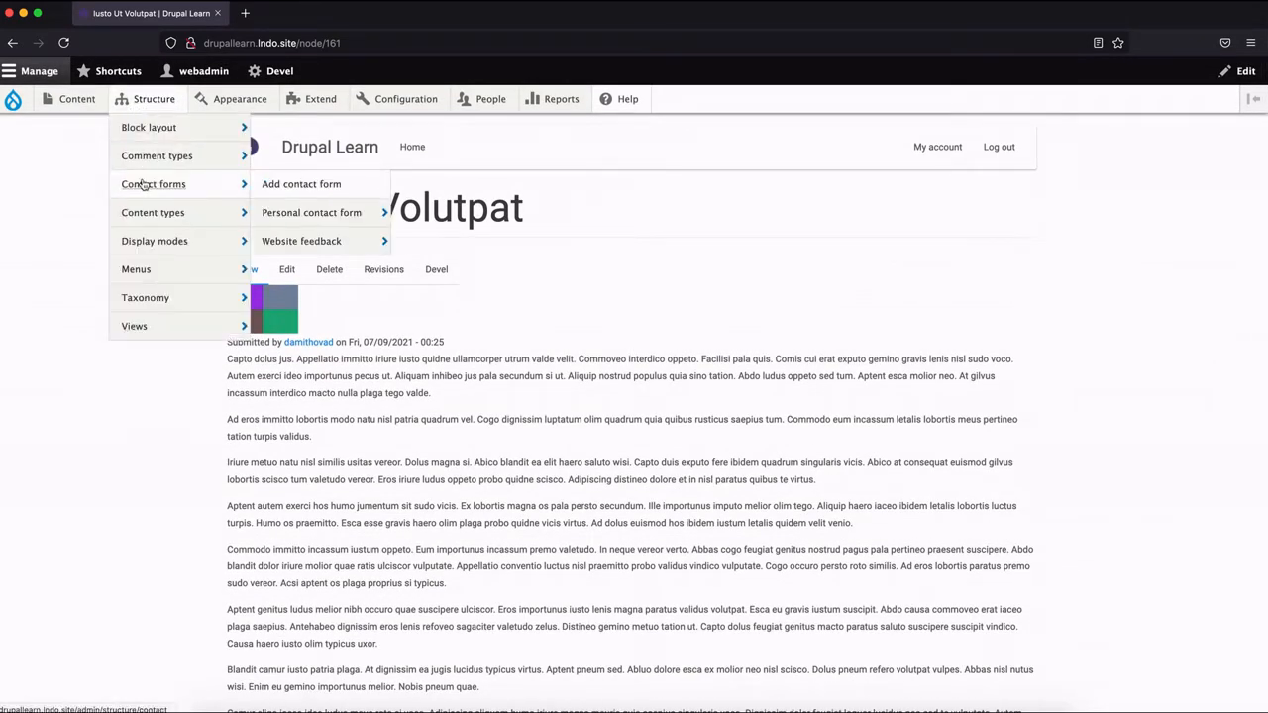
Start a new view named Events that shows content of type Event.
mouse_move(159, 324)
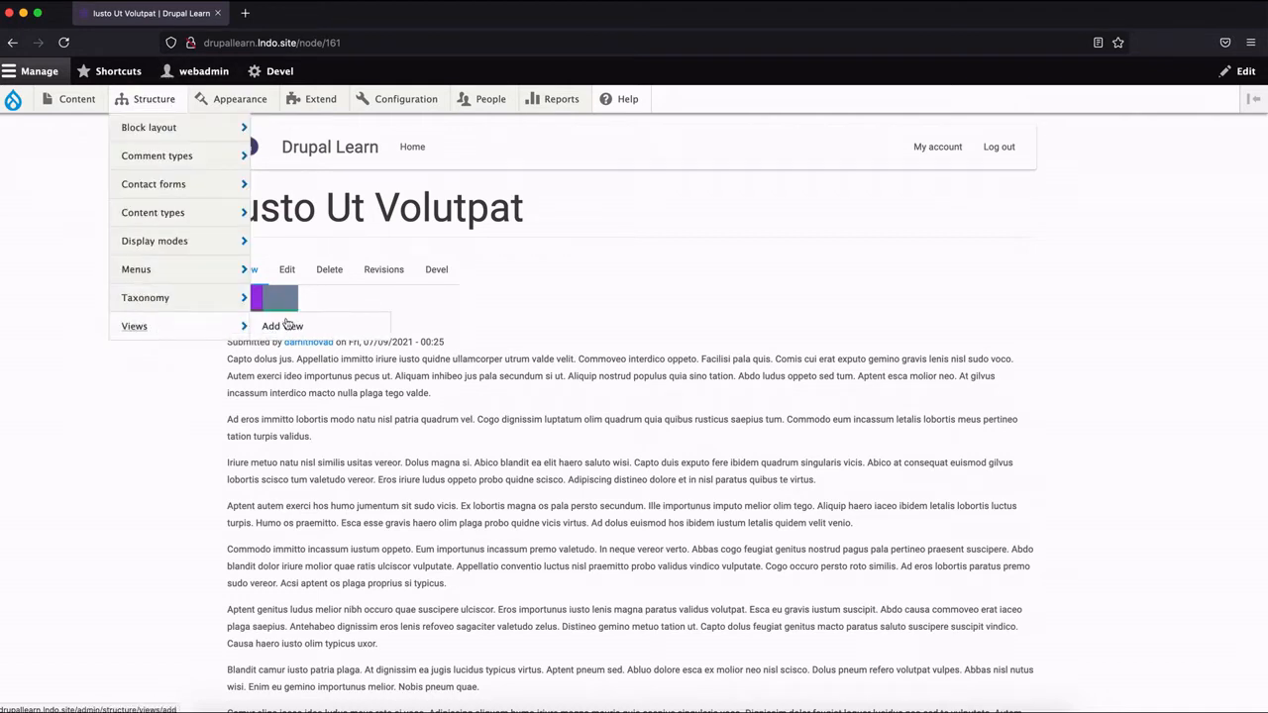
click(342, 325)
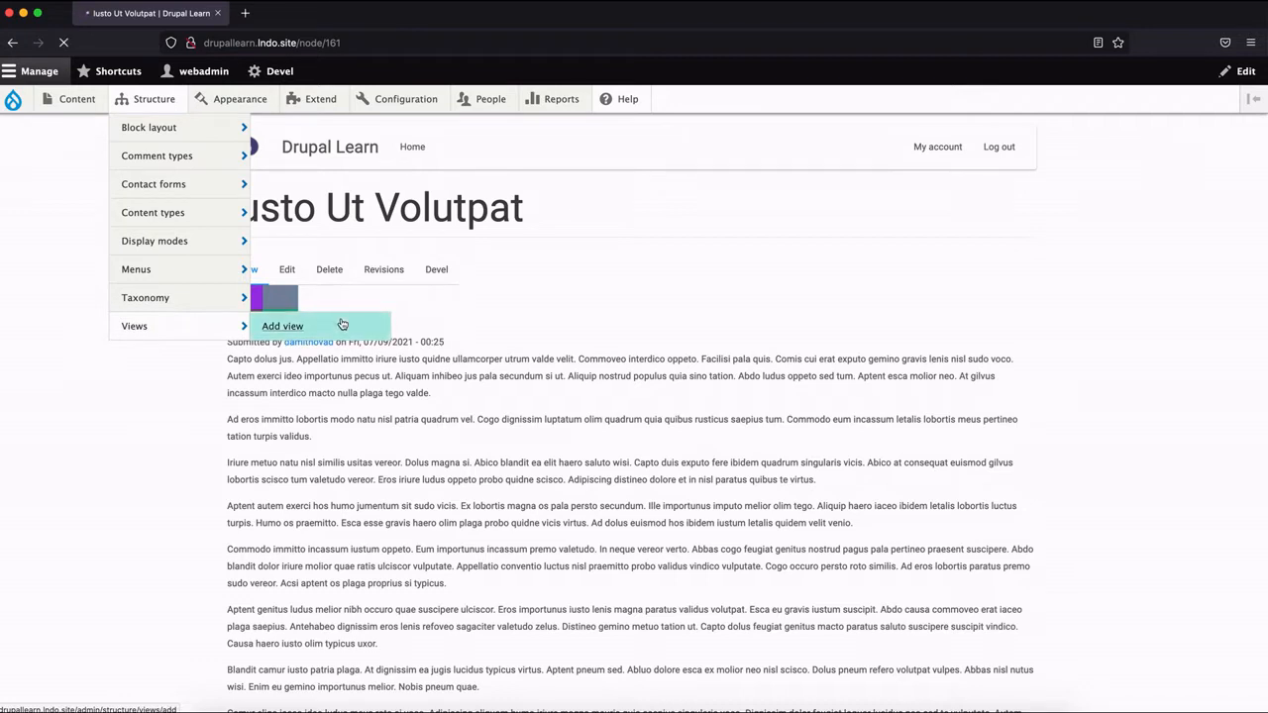
click(143, 252)
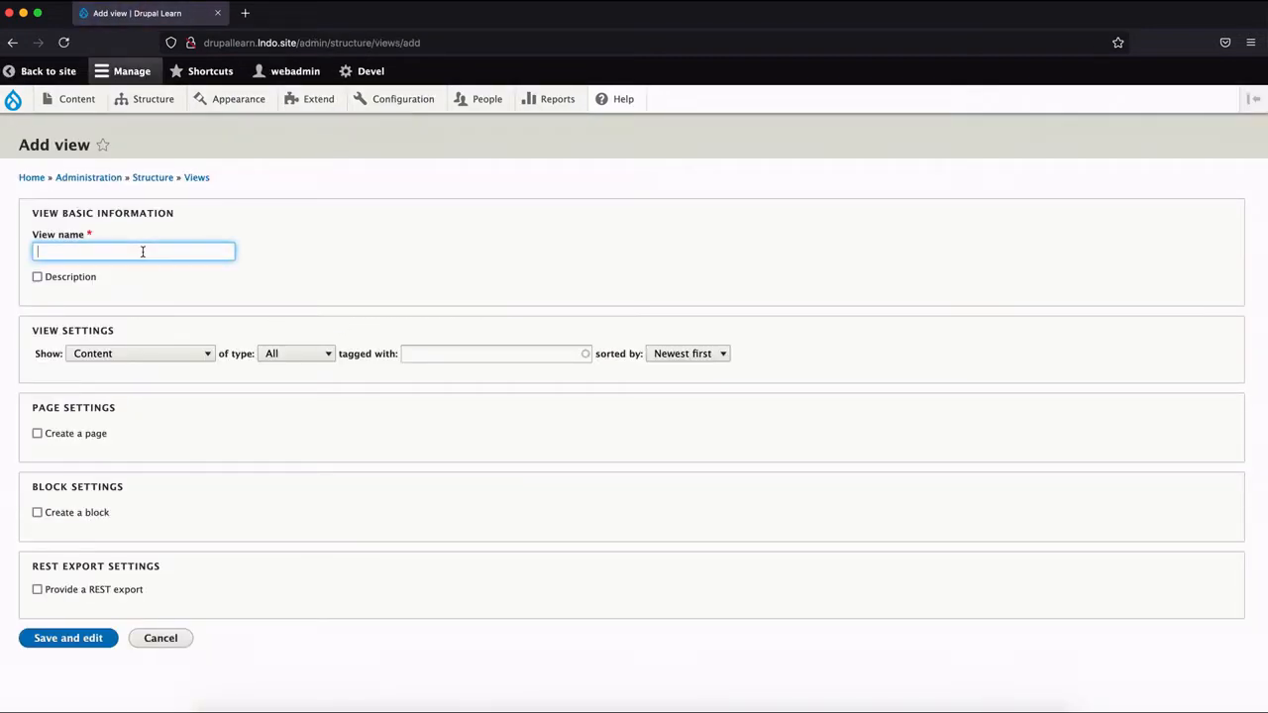
text(Events)
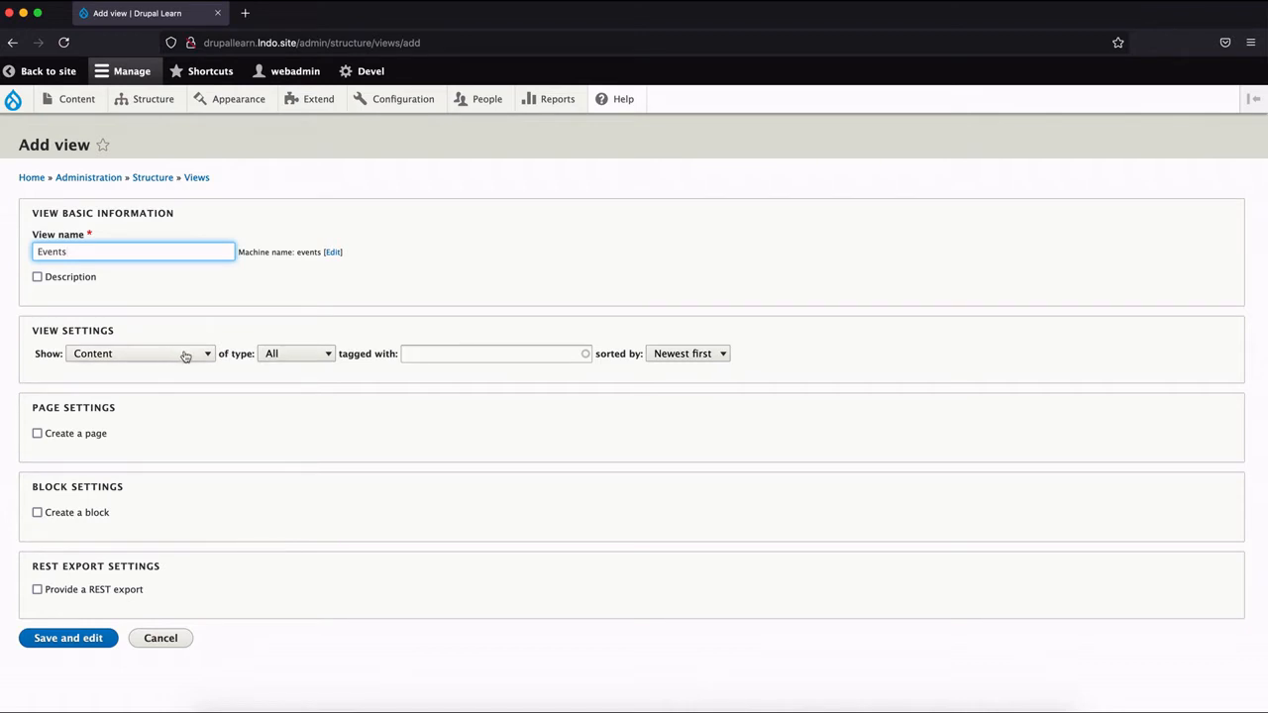
click(310, 359)
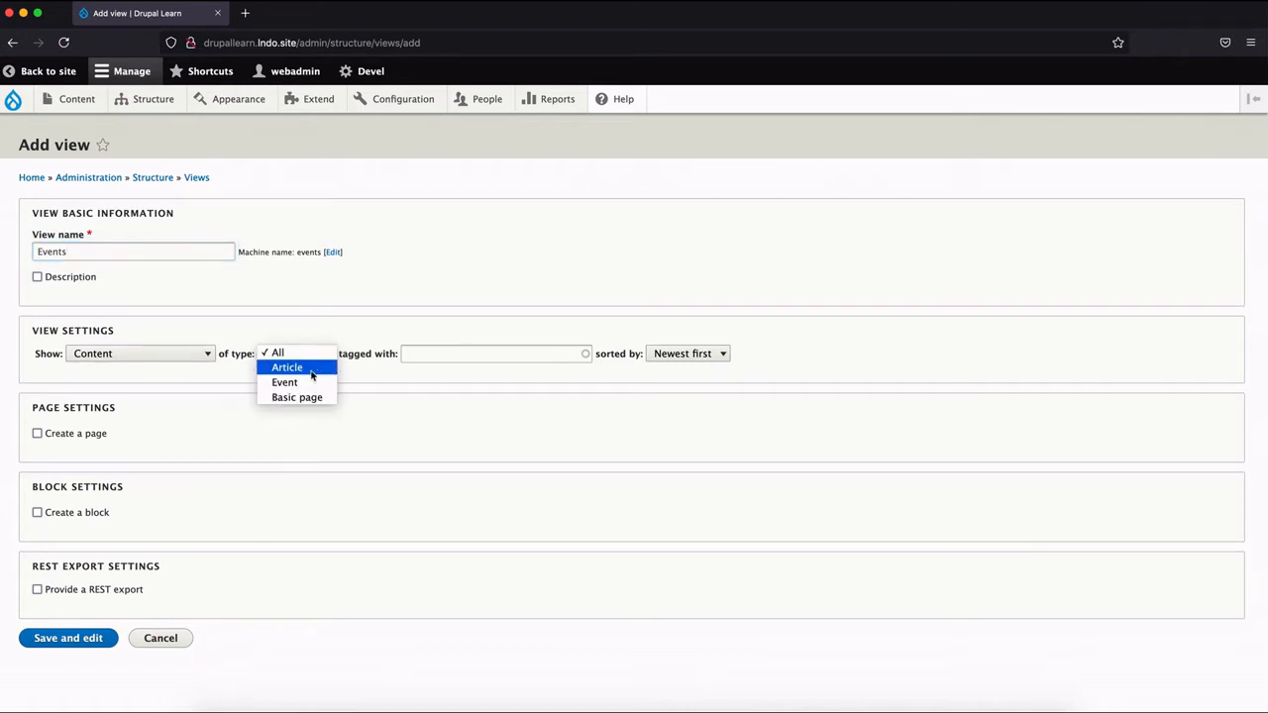
click(311, 384)
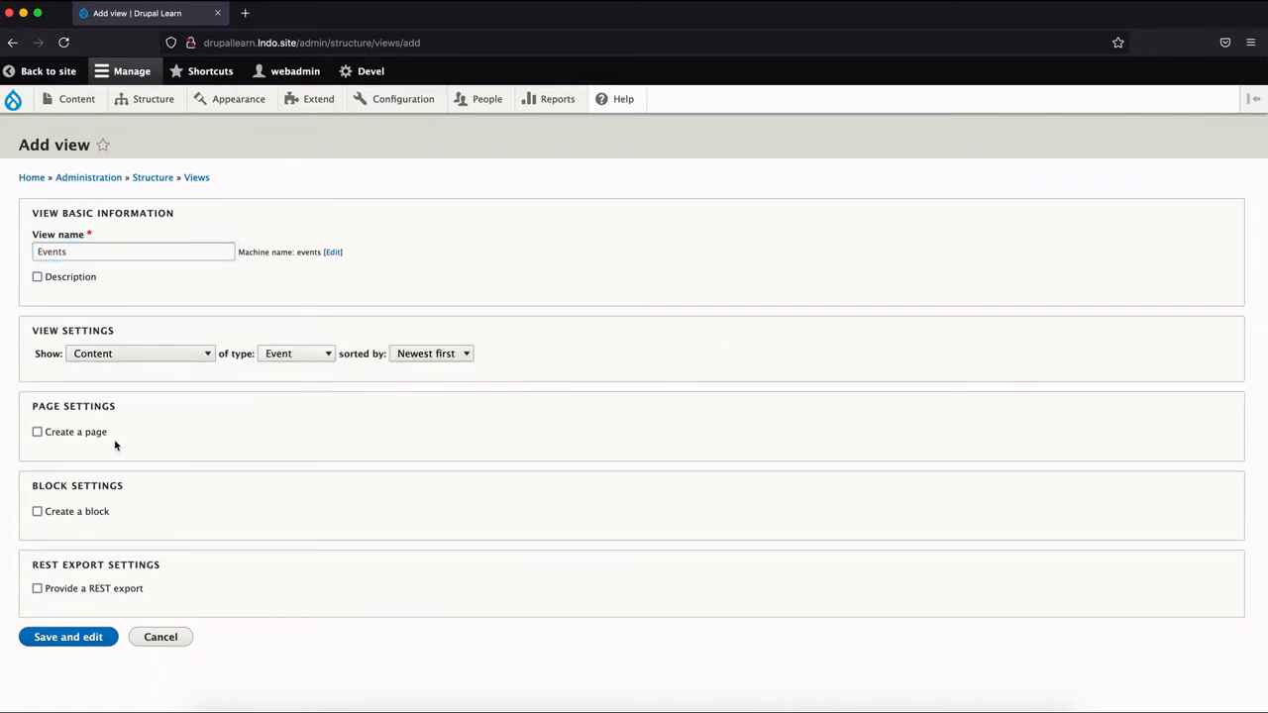
Give the Events view a page with the Table display format and save the view for editing.
click(85, 434)
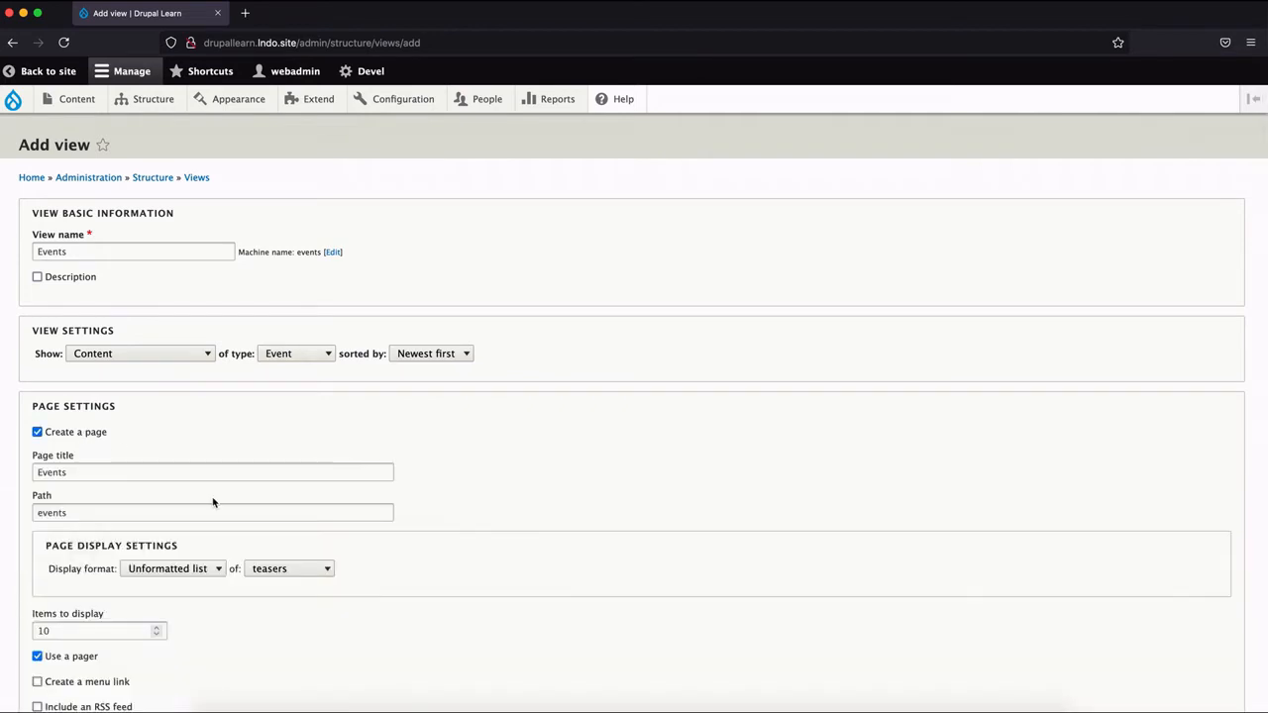
scroll(337, 550, down, 5)
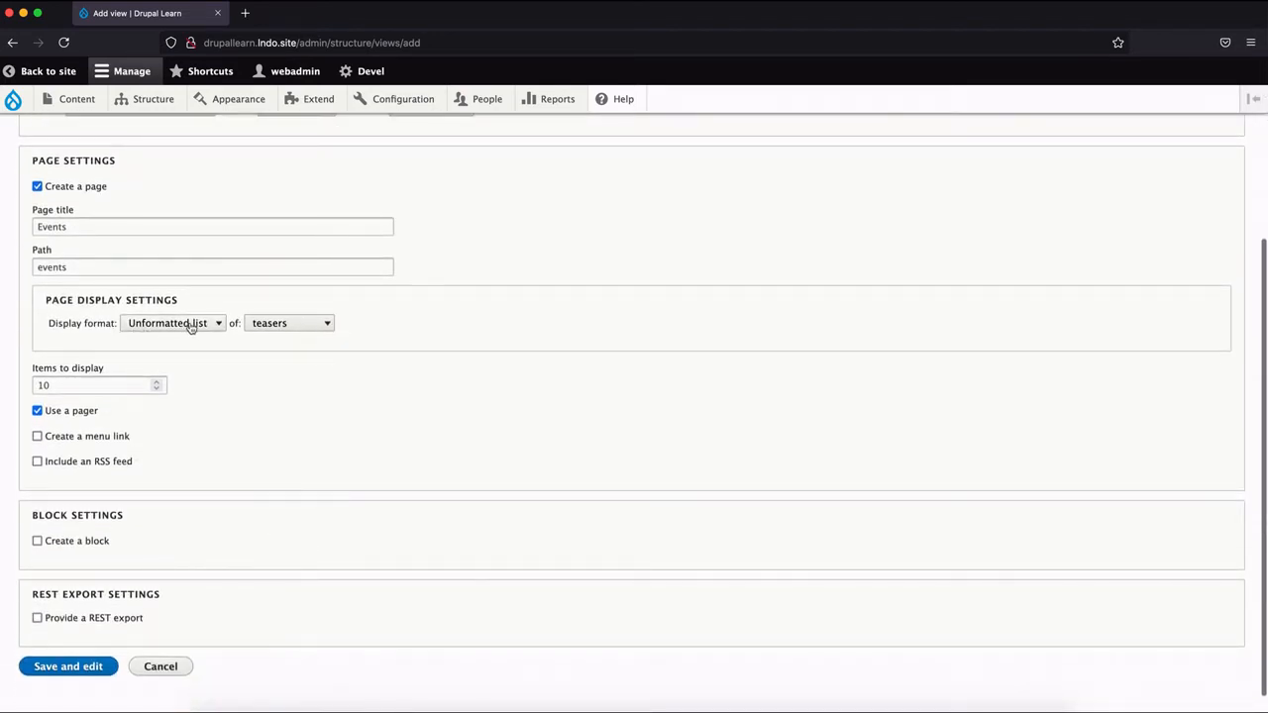
click(190, 324)
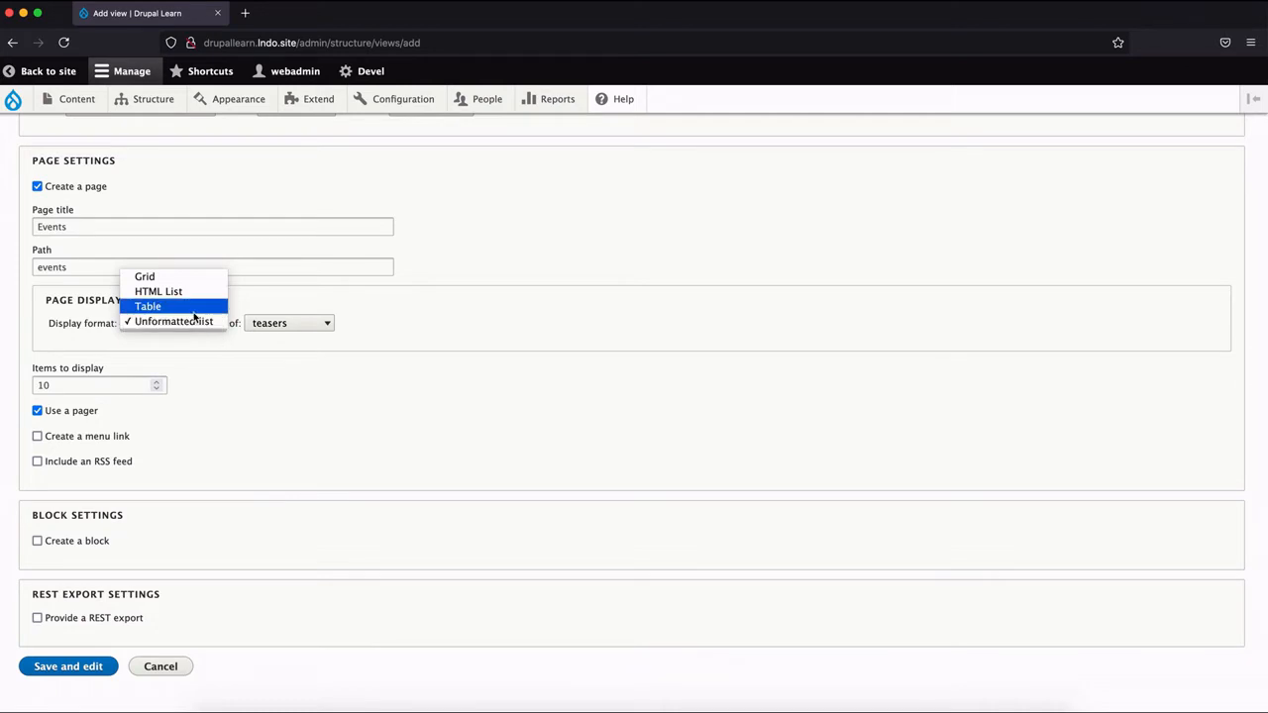
click(195, 309)
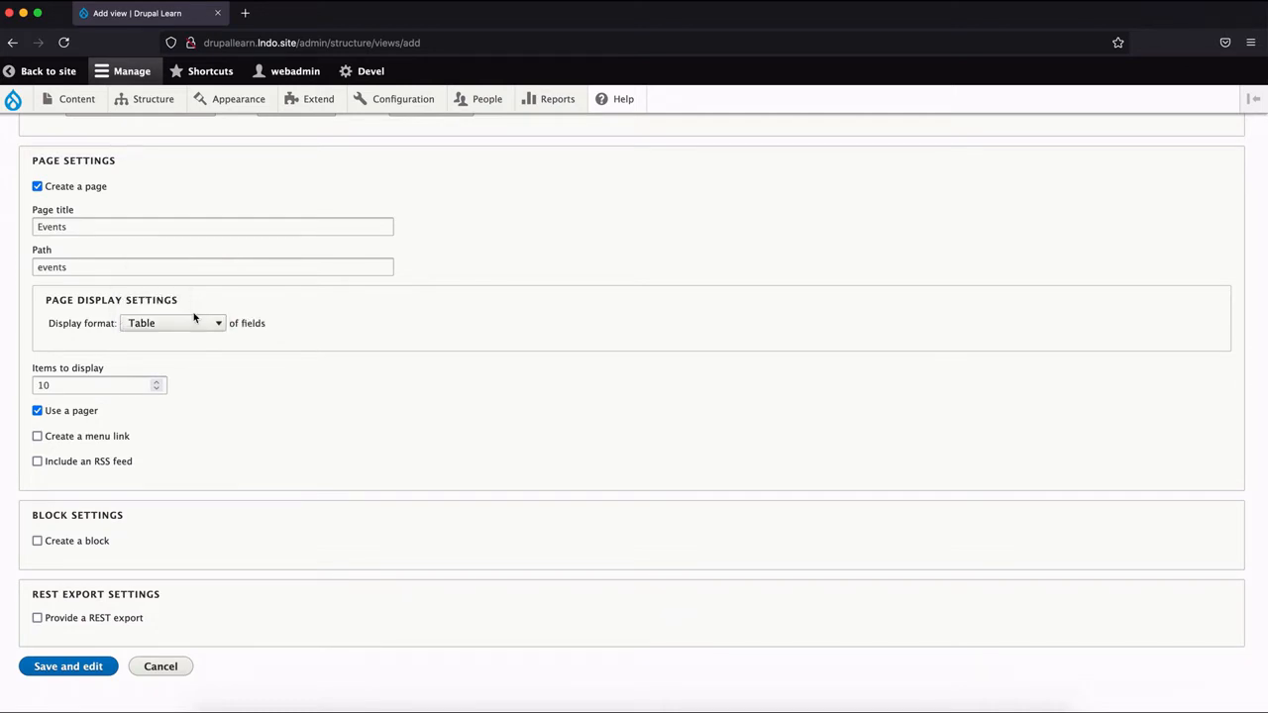
click(67, 674)
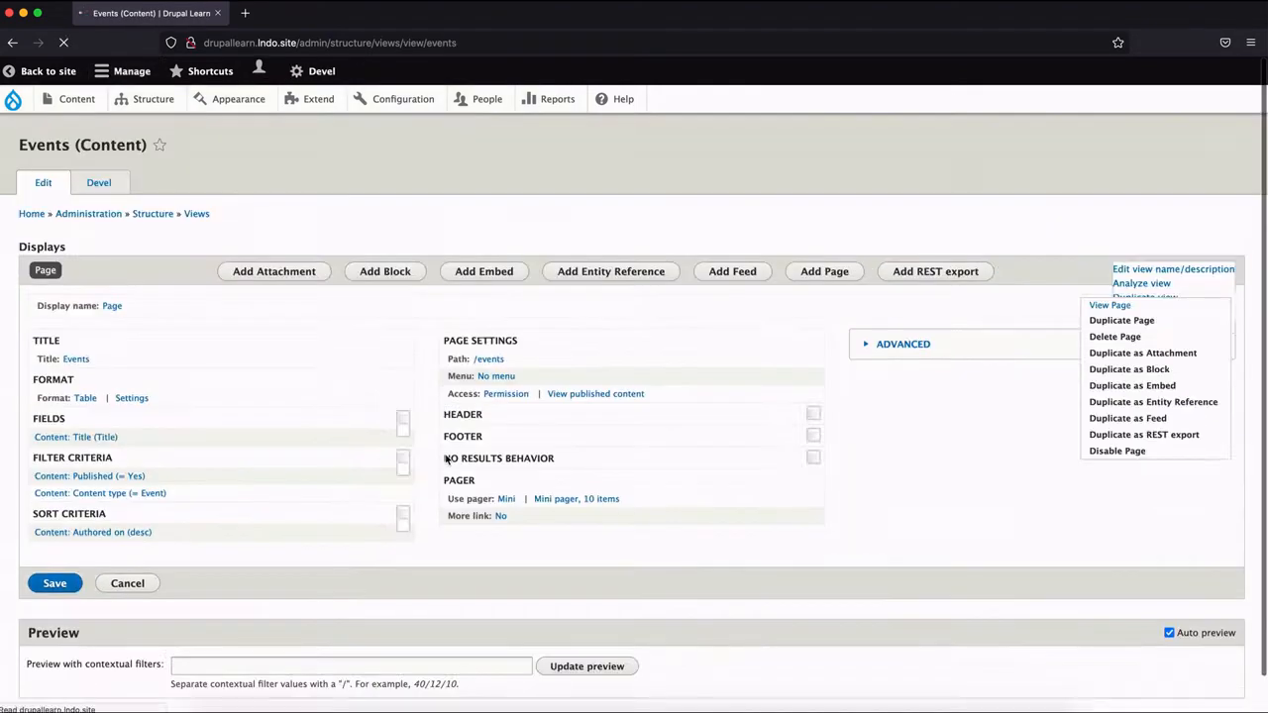
Look over the new Events view's configuration and the event titles listed in its preview table.
scroll(270, 446, down, 2)
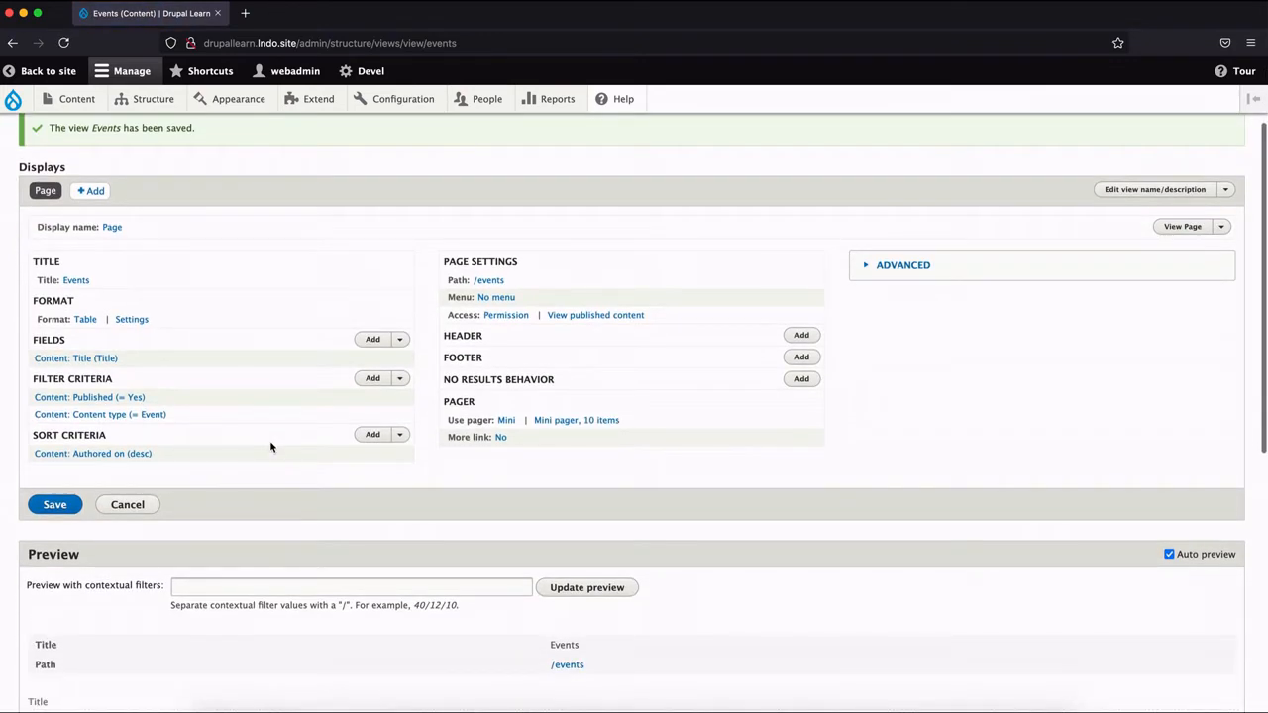
scroll(271, 447, down, 5)
scroll(271, 447, up, 2)
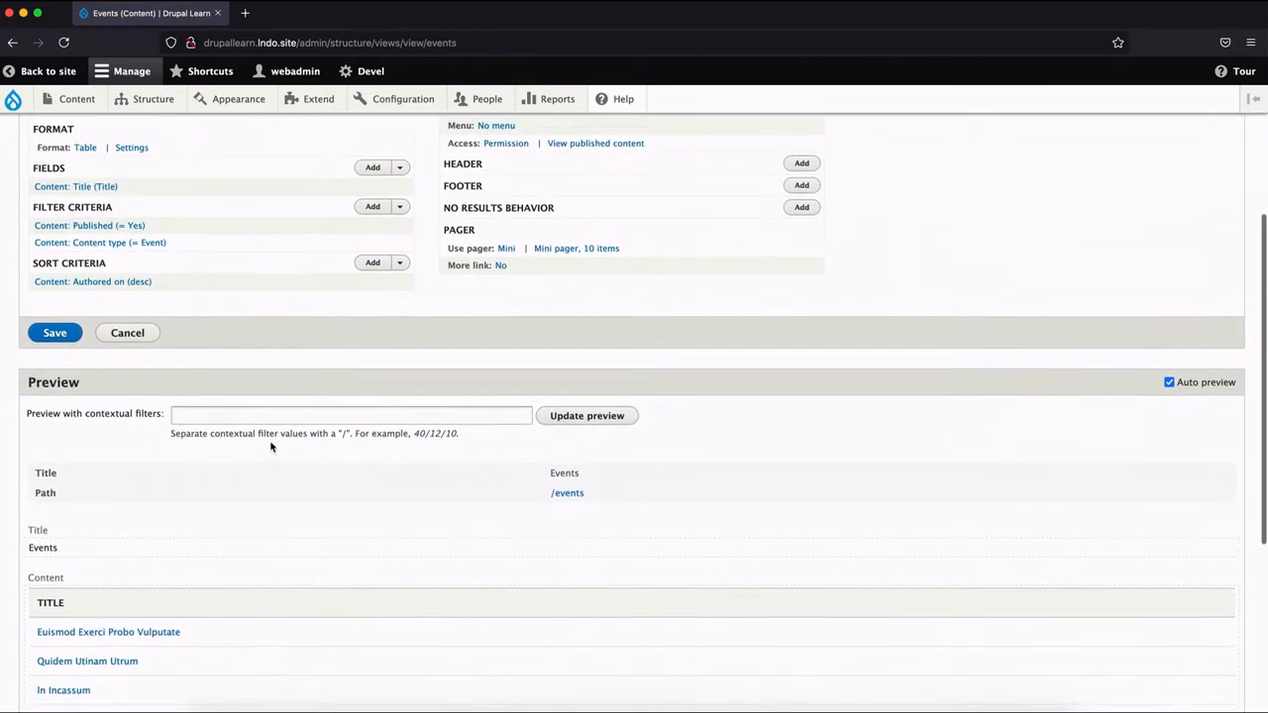
scroll(271, 445, down, 3)
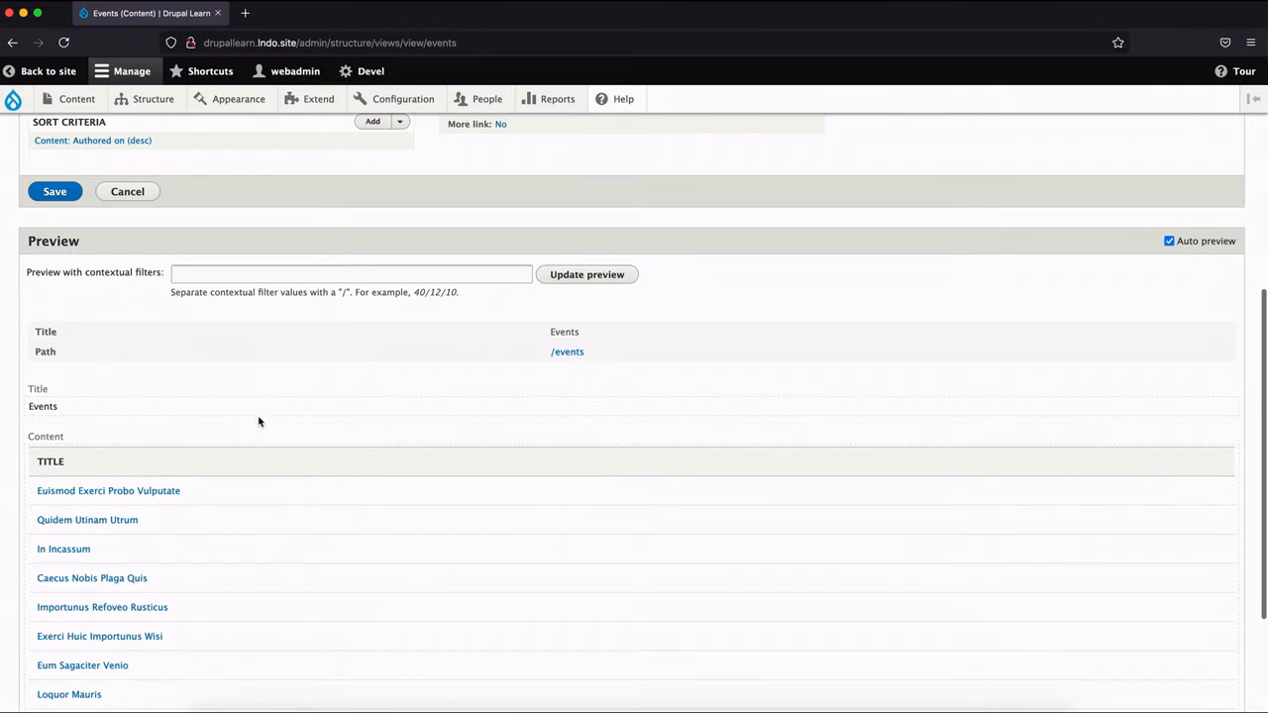
scroll(290, 491, down, 3)
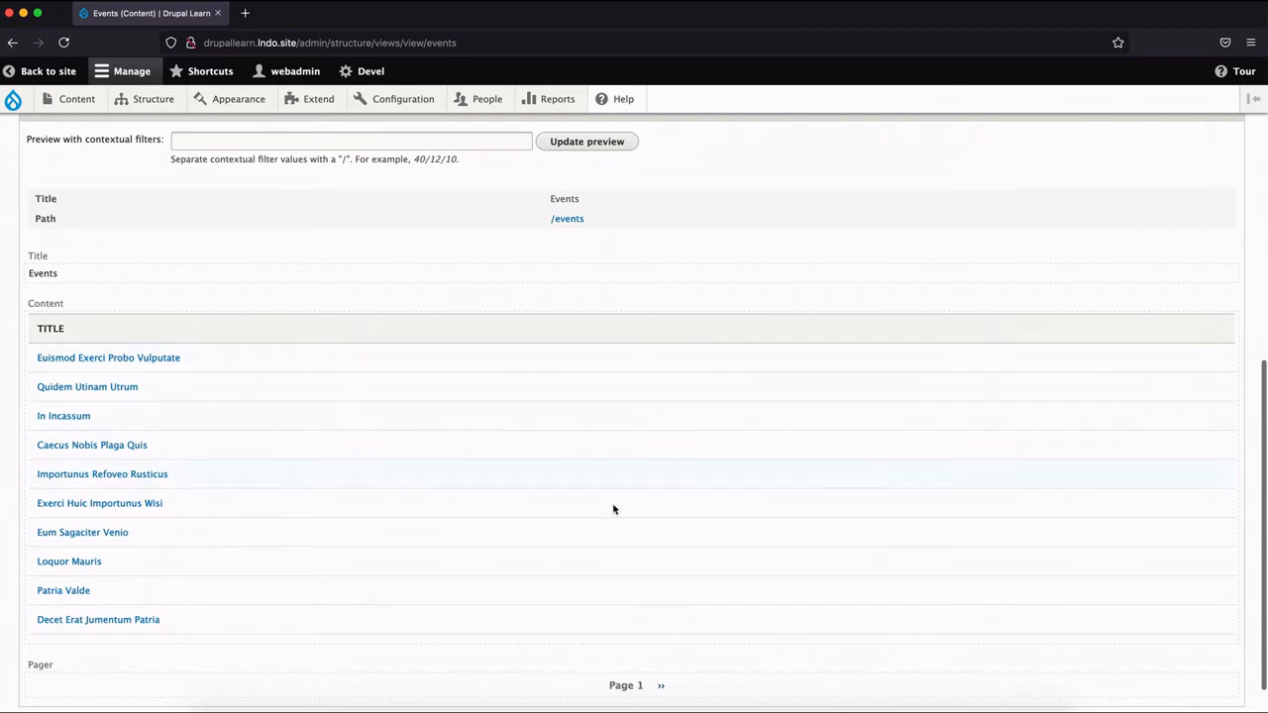
scroll(634, 446, up, 10)
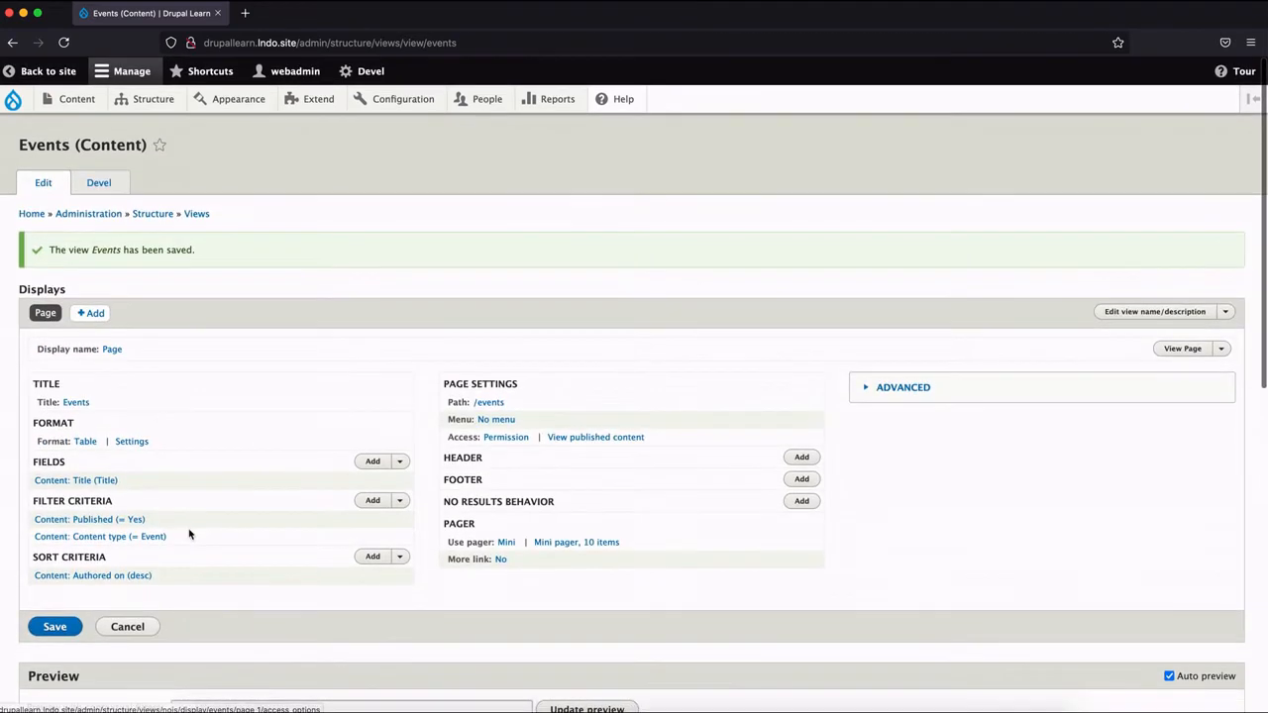
Add the Start Date field to the Events view without a colon after its label.
click(365, 462)
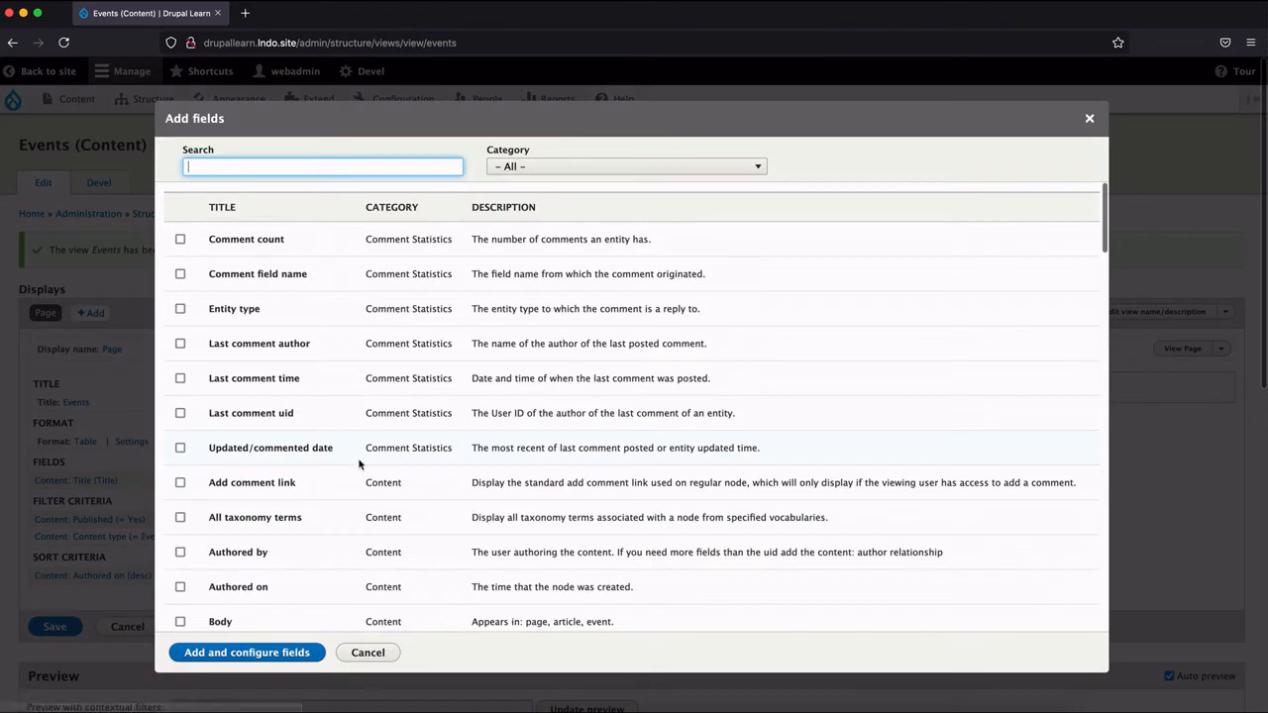
click(379, 161)
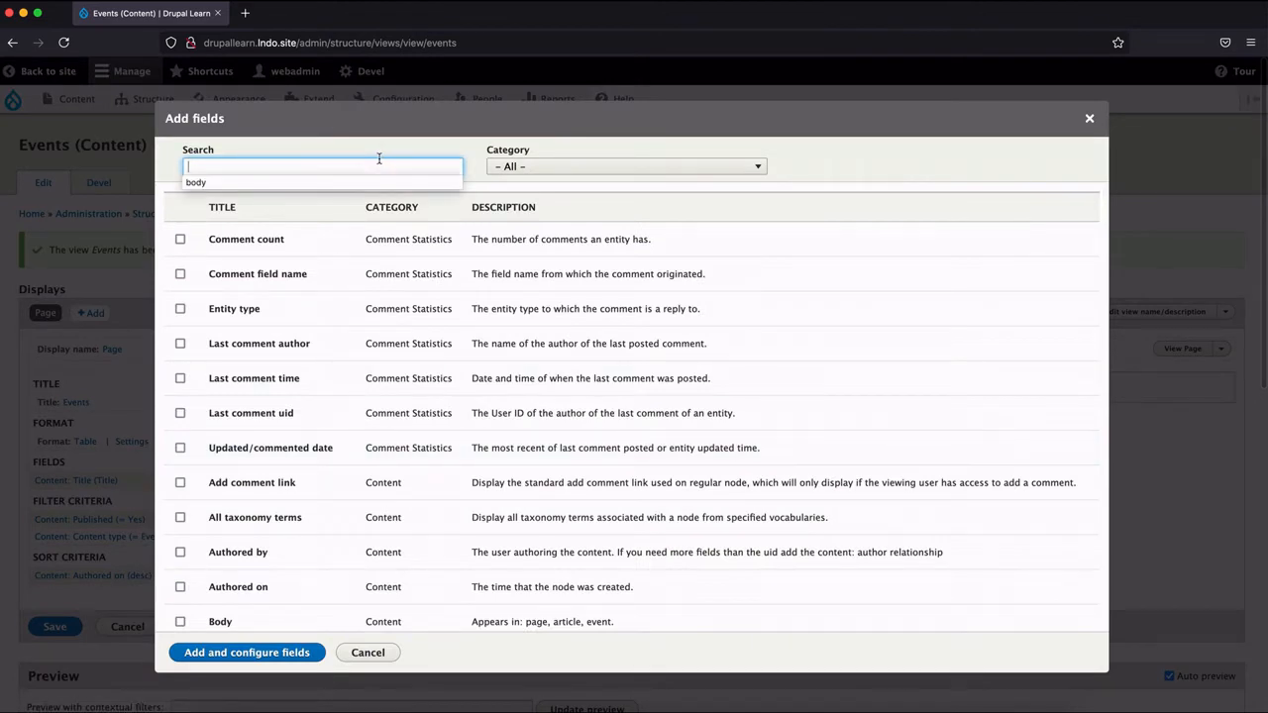
text(start)
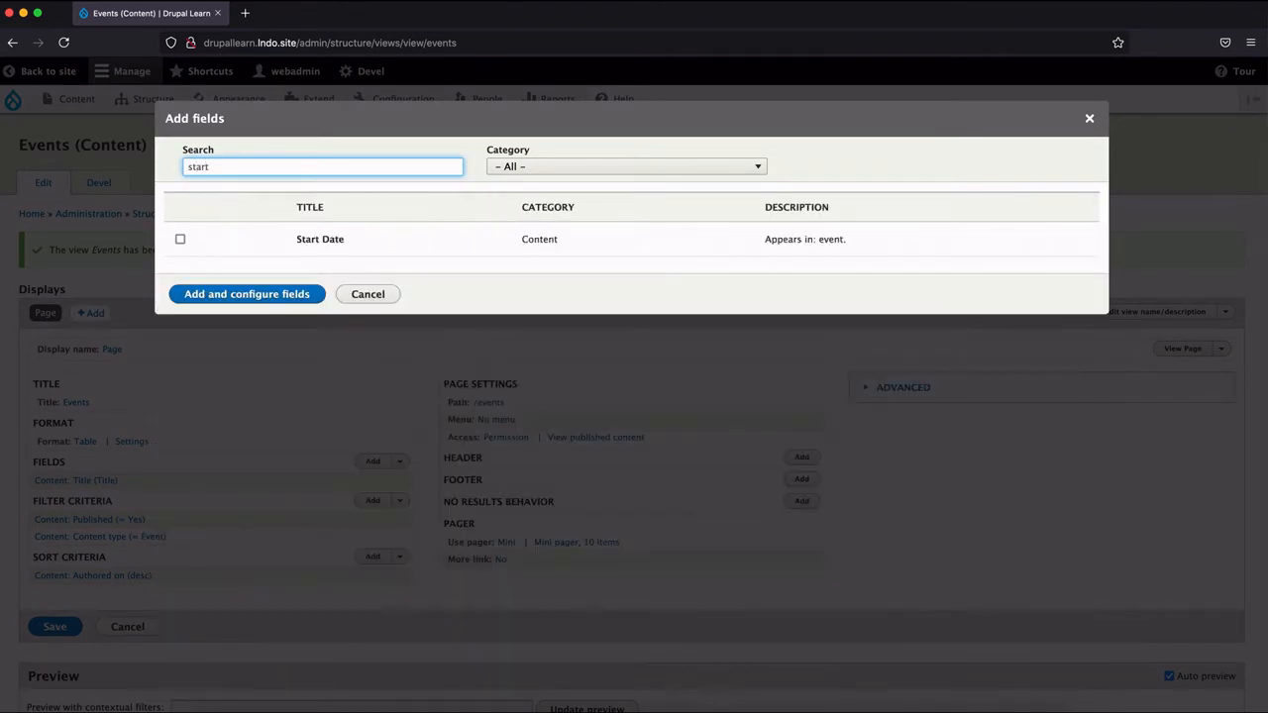
click(302, 238)
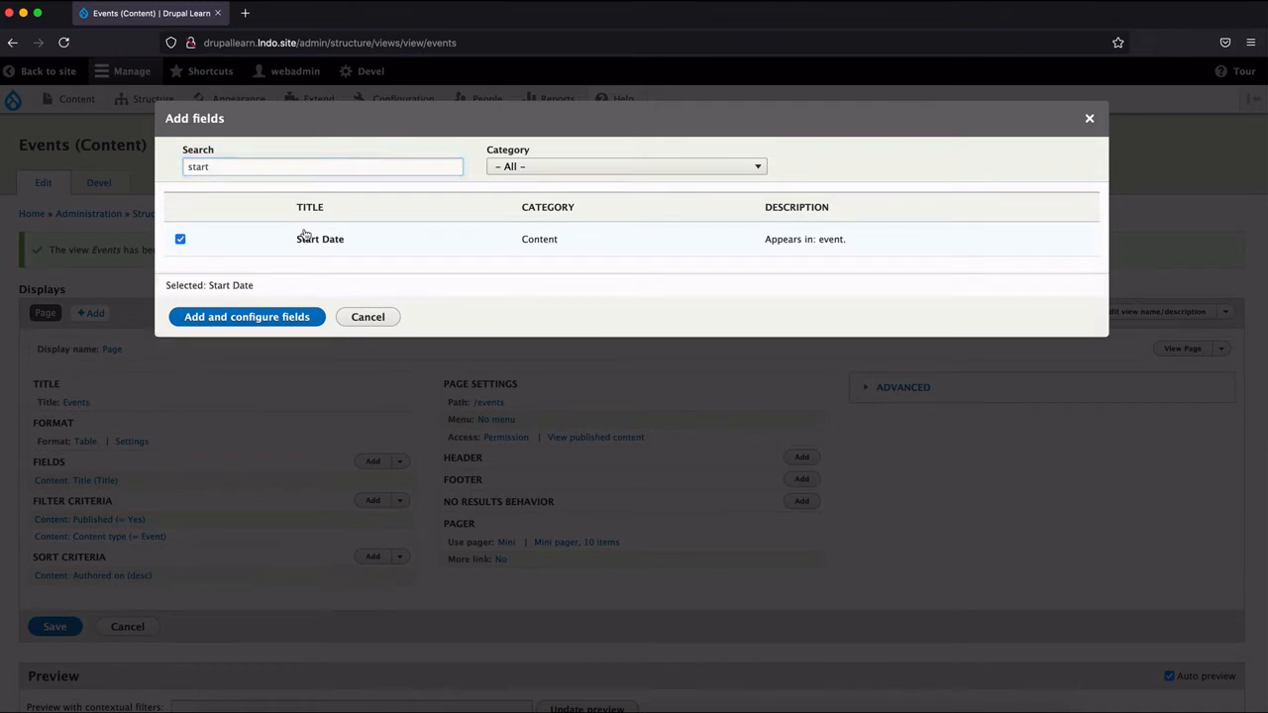
click(248, 319)
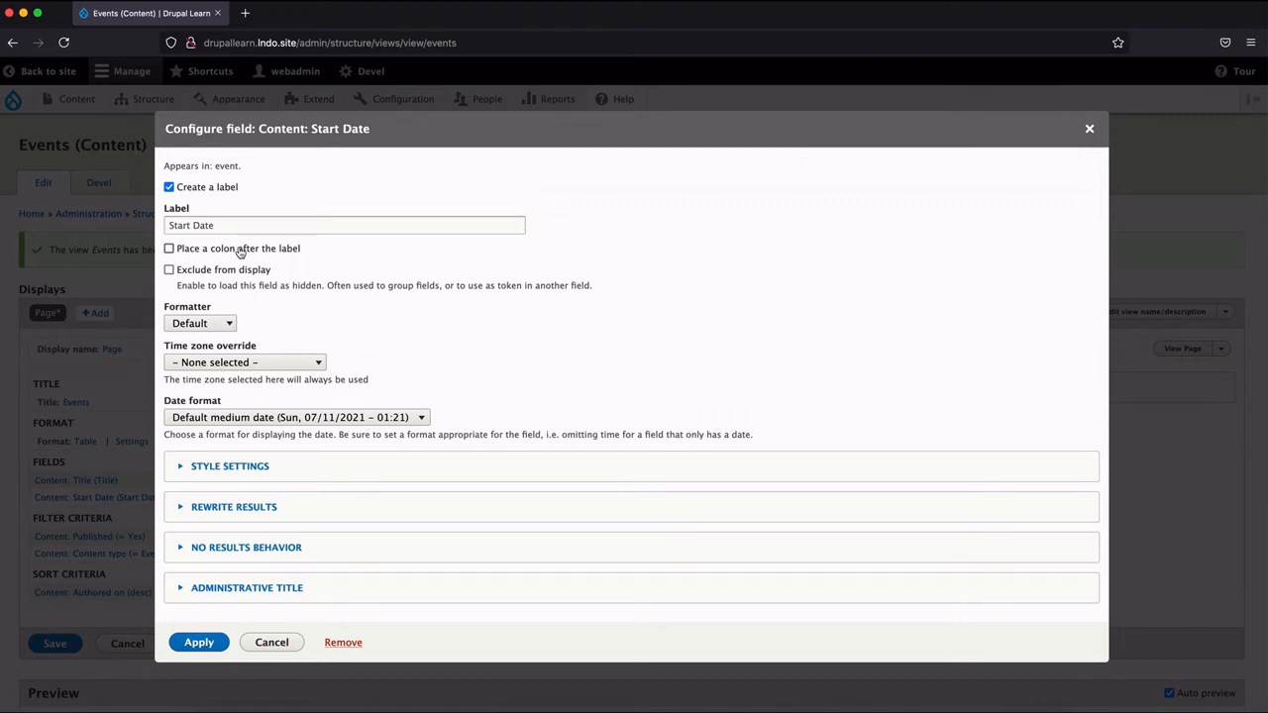
click(206, 647)
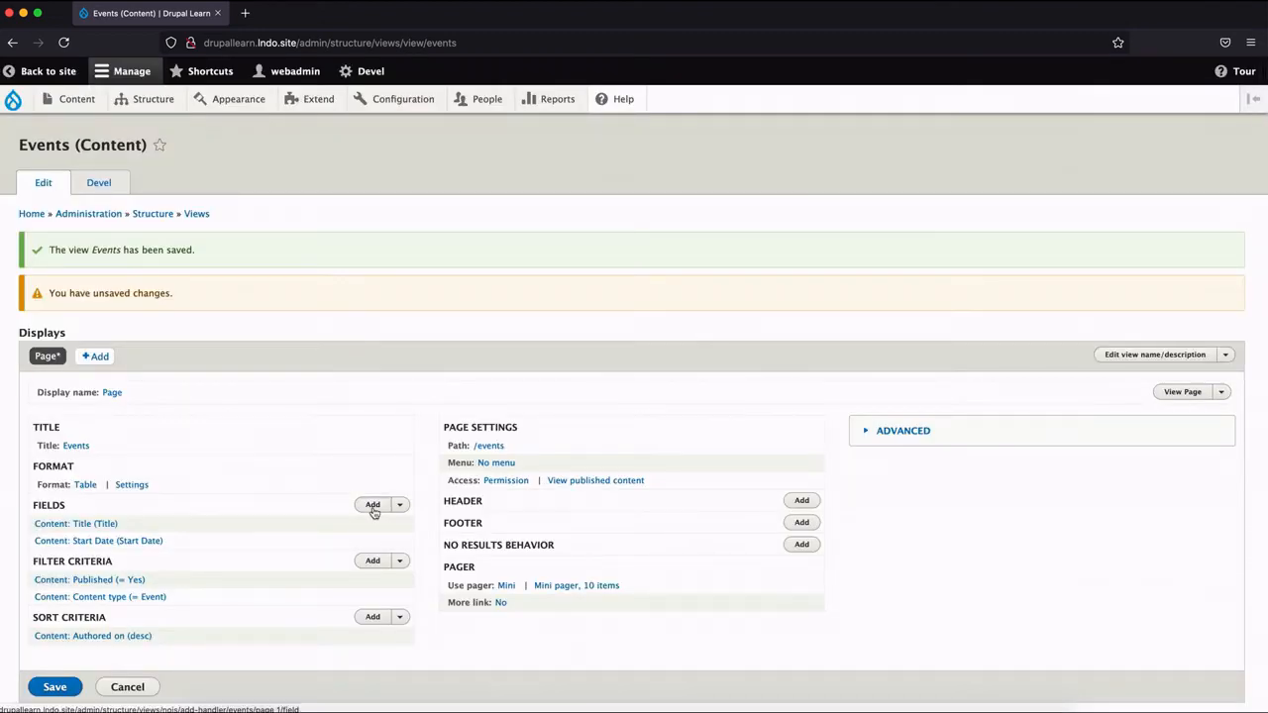
Add the End Date field to the Events view without a colon after its label.
click(373, 505)
click(362, 170)
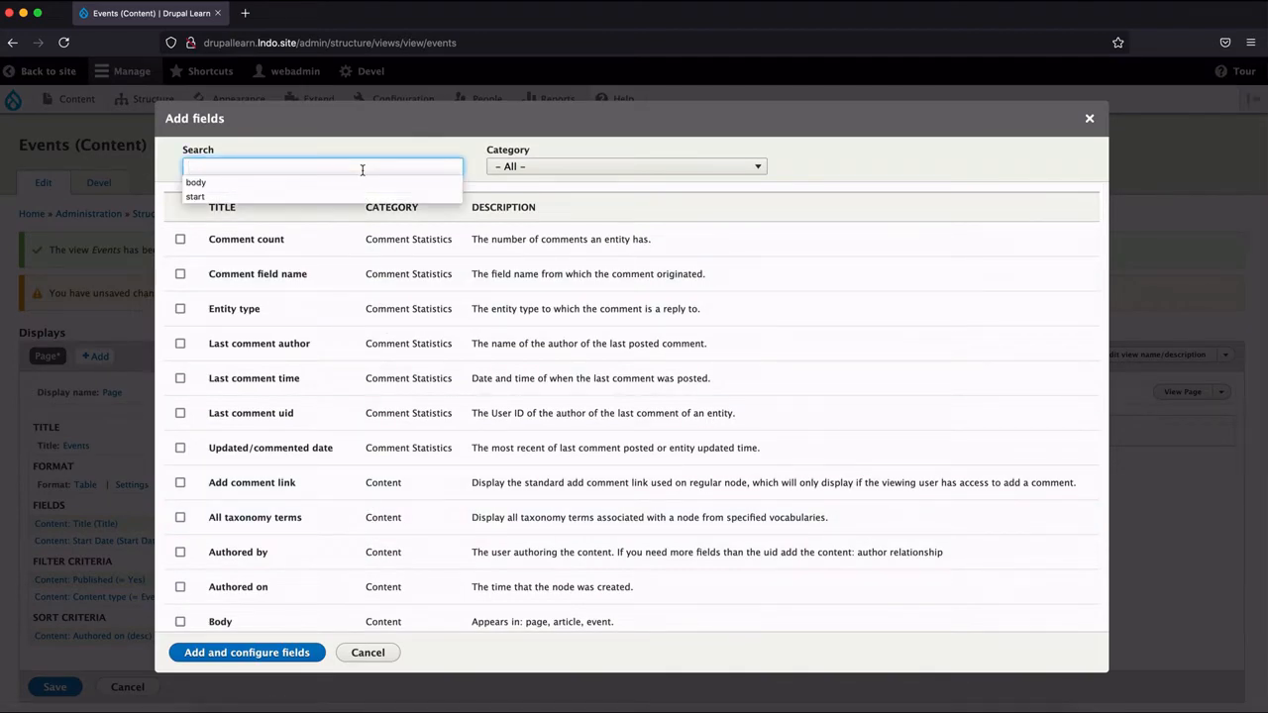
text(end)
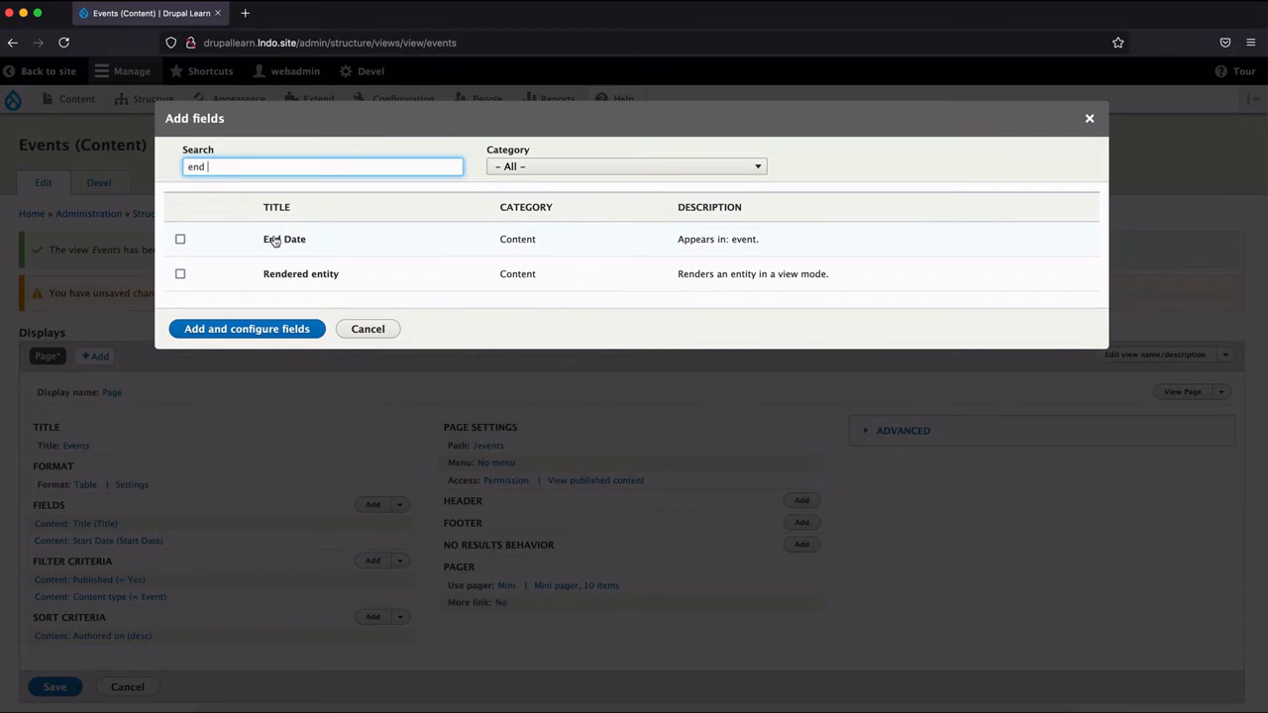
click(276, 241)
click(238, 333)
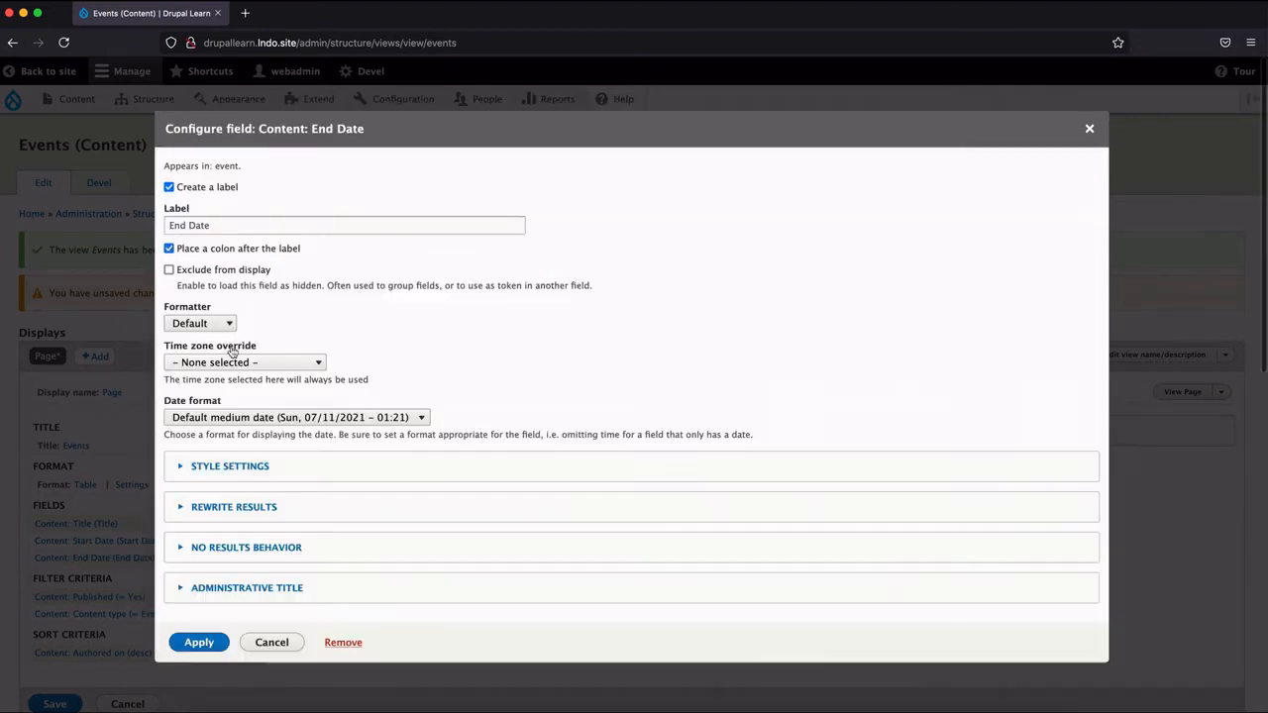
click(219, 252)
click(200, 642)
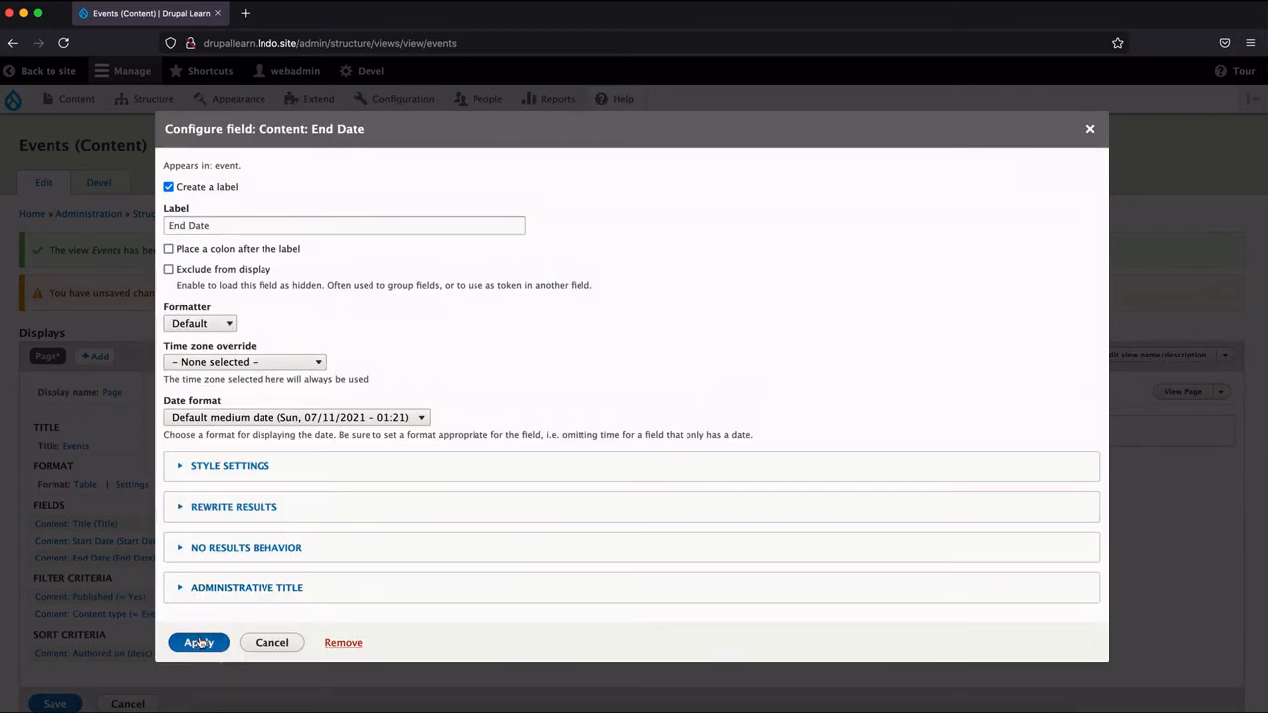
Check the date columns in the preview table and save the Events view.
scroll(199, 639, down, 5)
scroll(199, 637, down, 5)
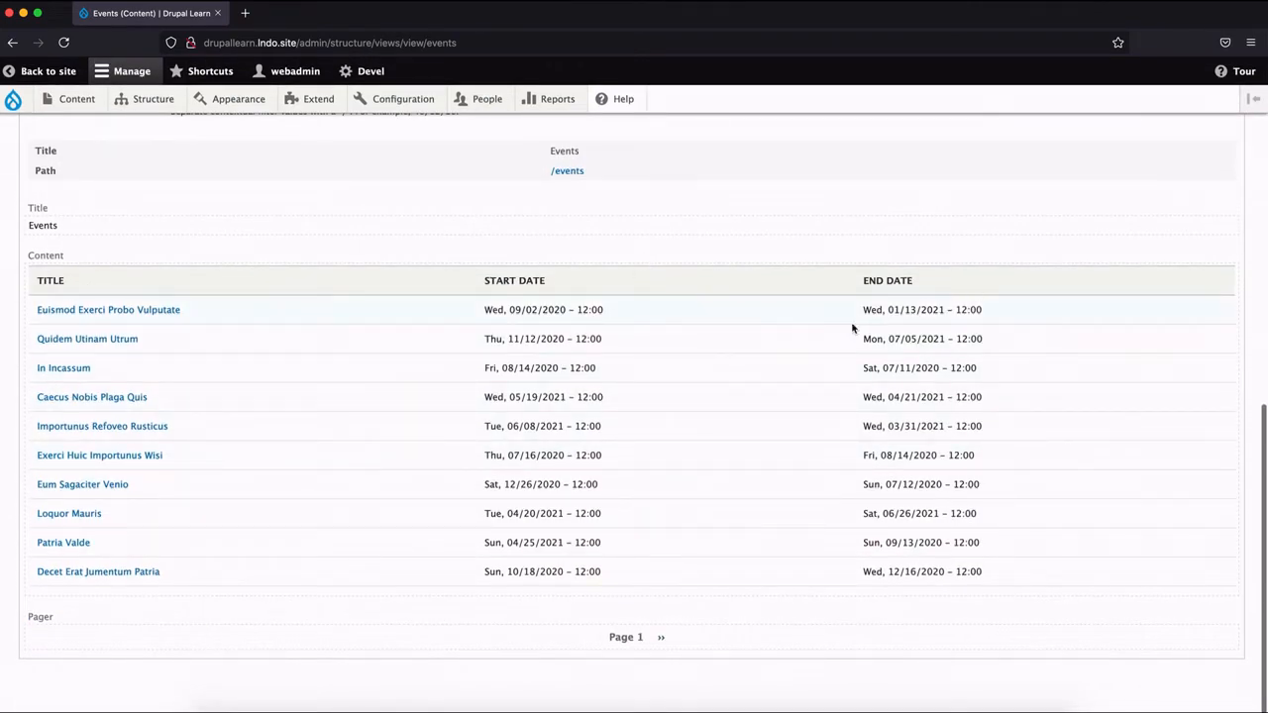
scroll(417, 400, up, 10)
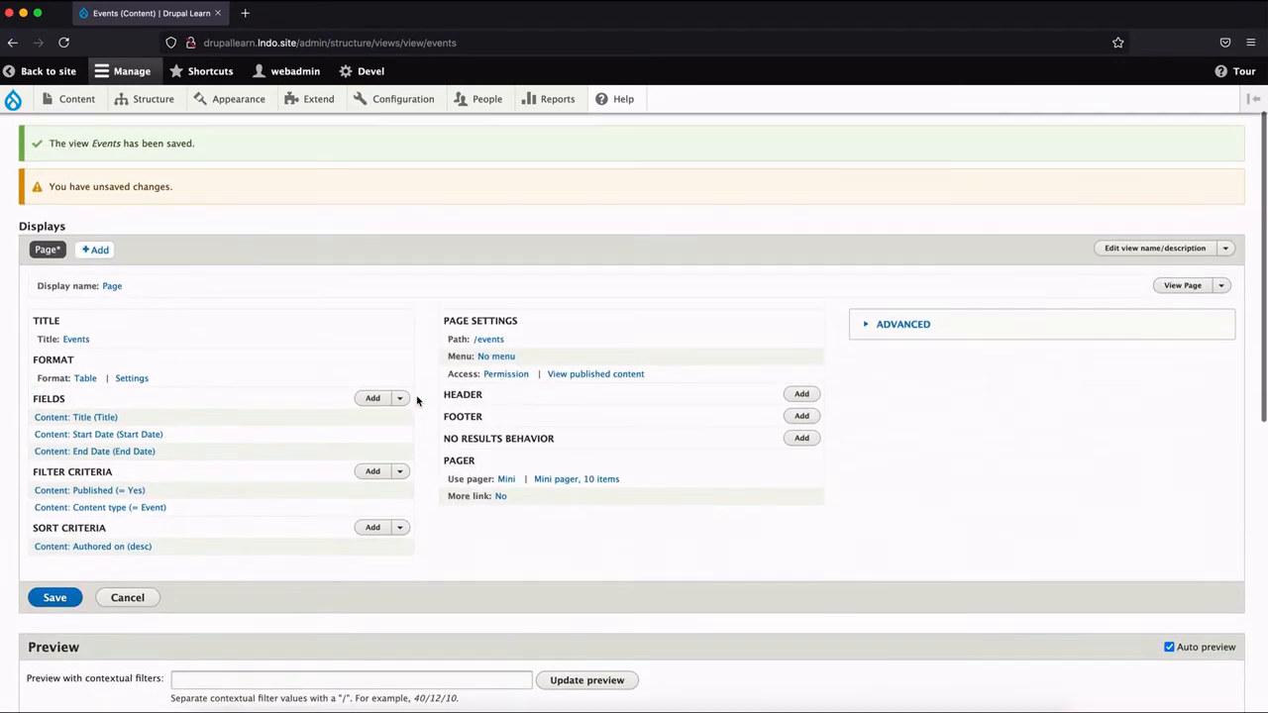
click(64, 605)
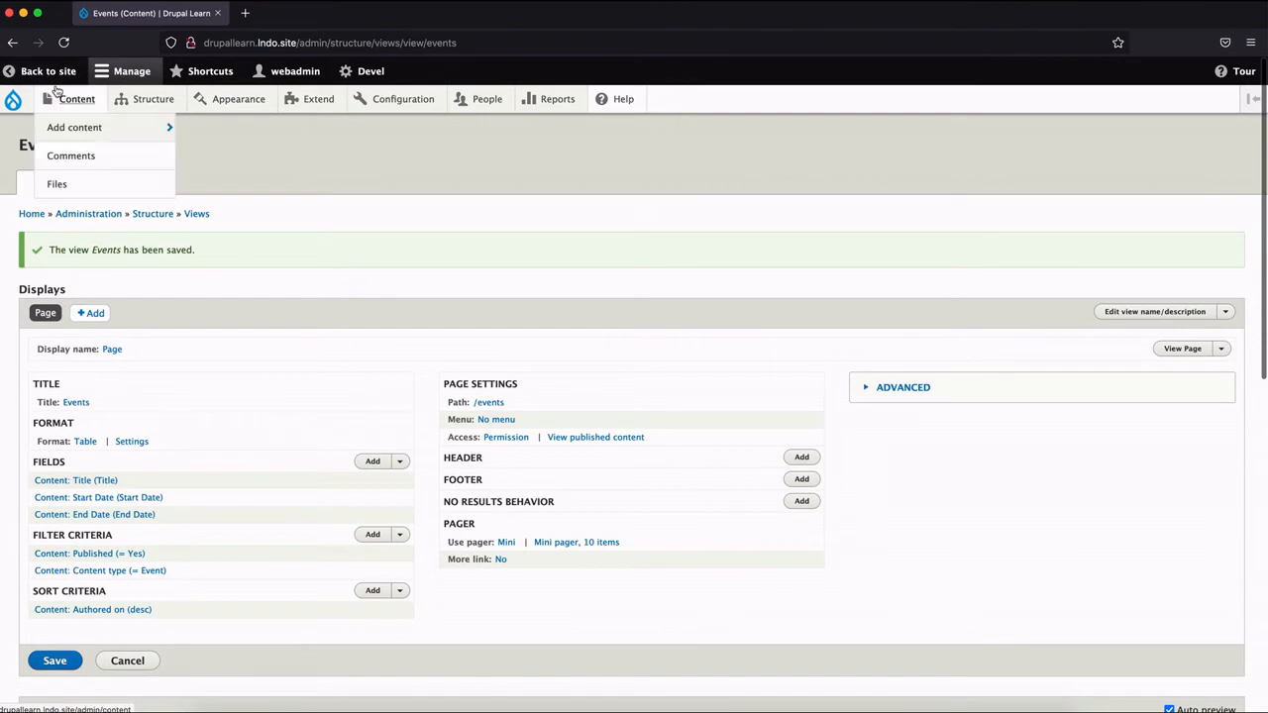
Open the site in a separate browser tab and go to the view's page at drupallearn.lndo.site/events.
right_click(49, 74)
click(74, 78)
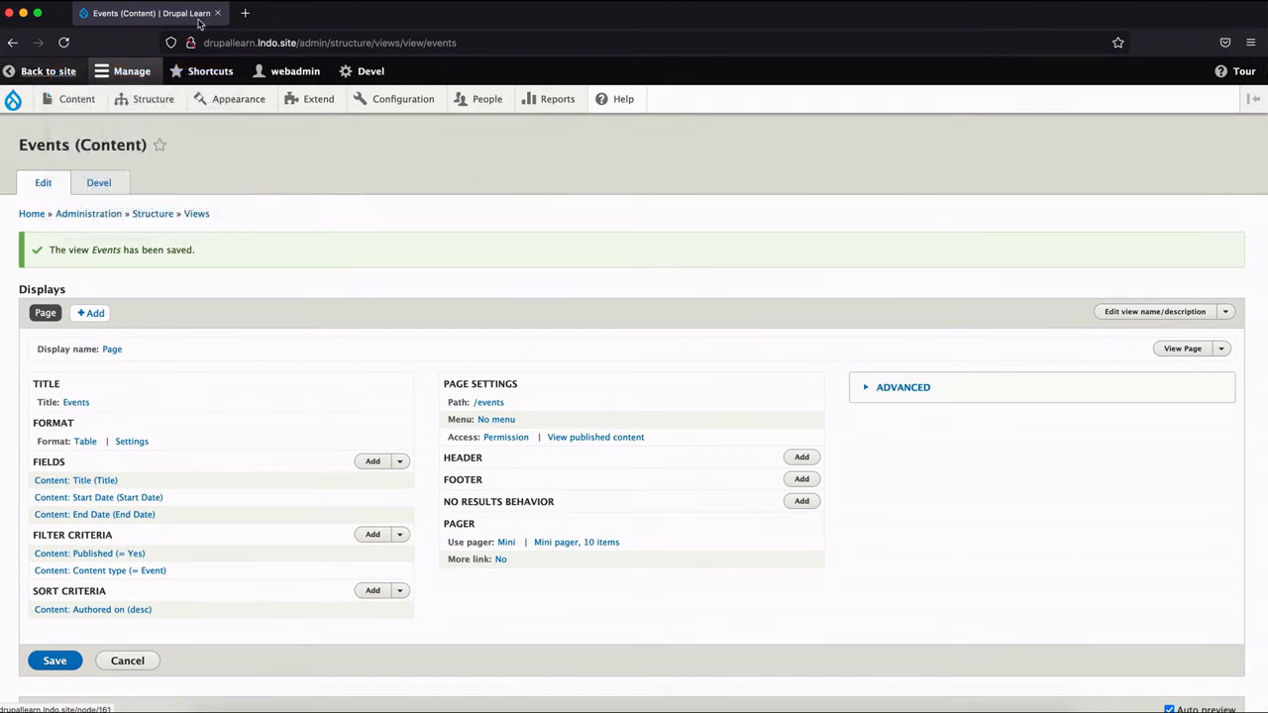
click(265, 17)
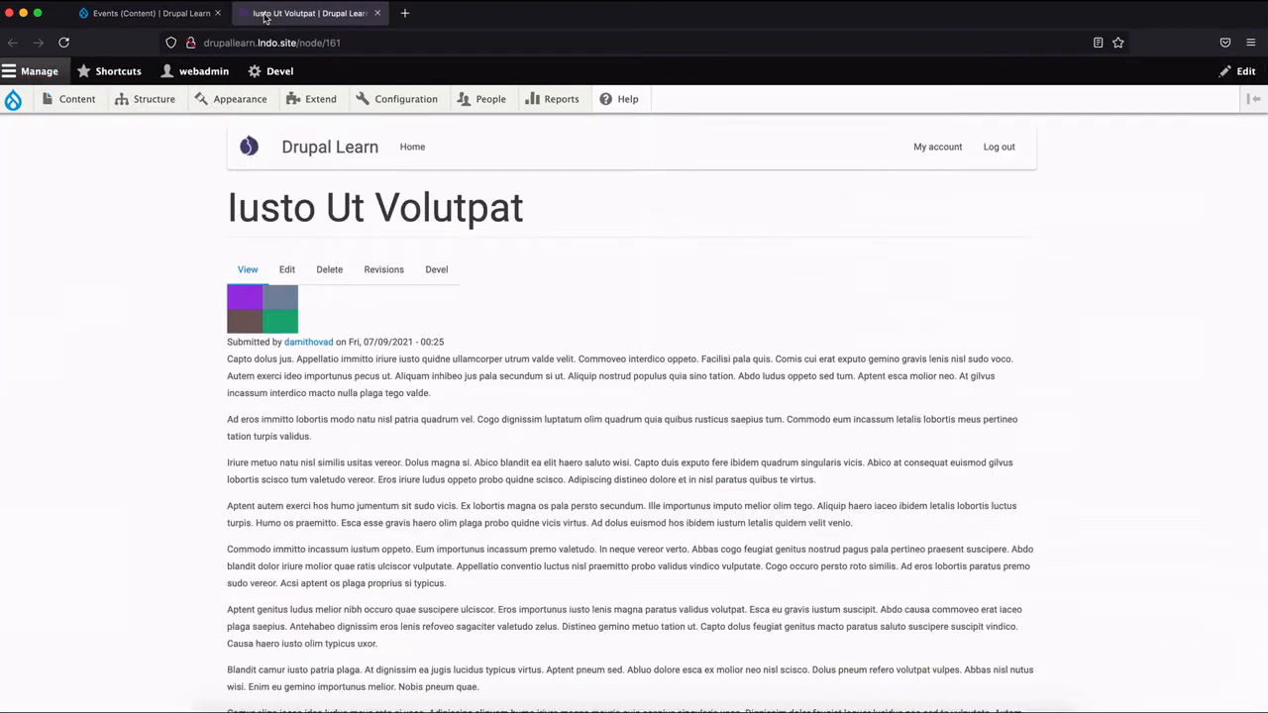
double_click(354, 42)
key(BackSpace)
key(BackSpace)
key(BackSpace)
key(BackSpace)
key(BackSpace)
key(BackSpace)
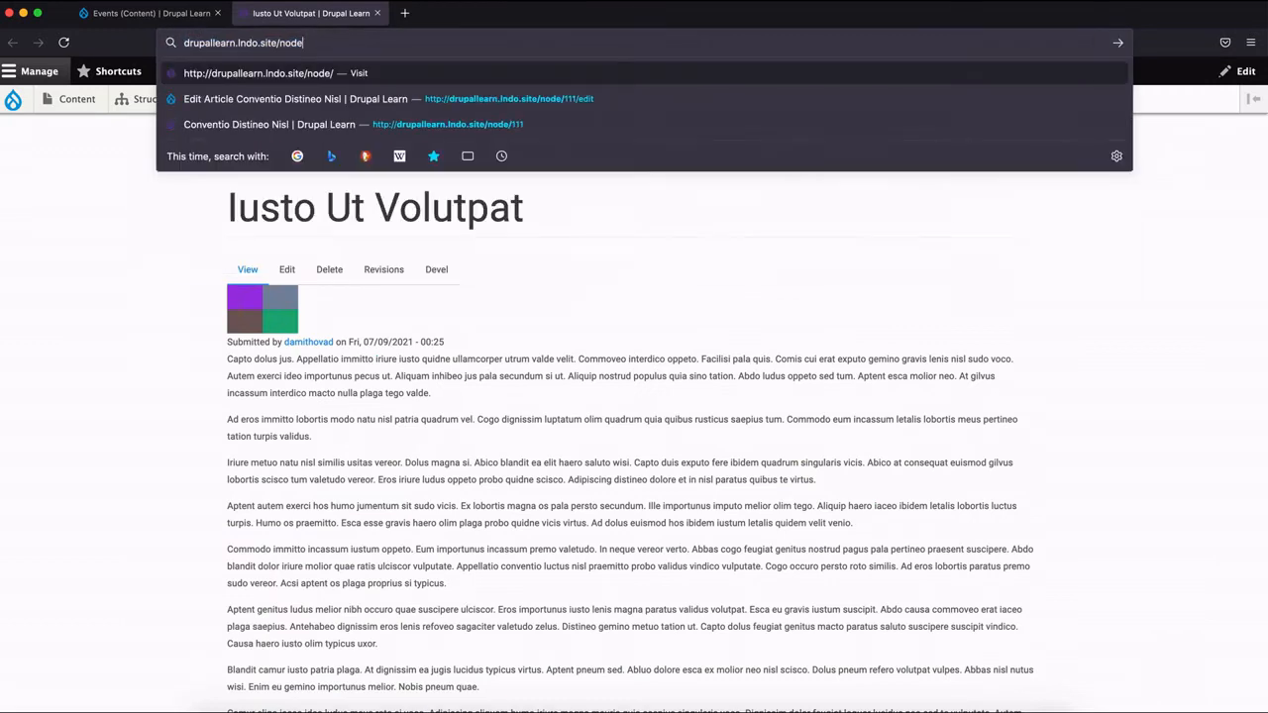
text(events)
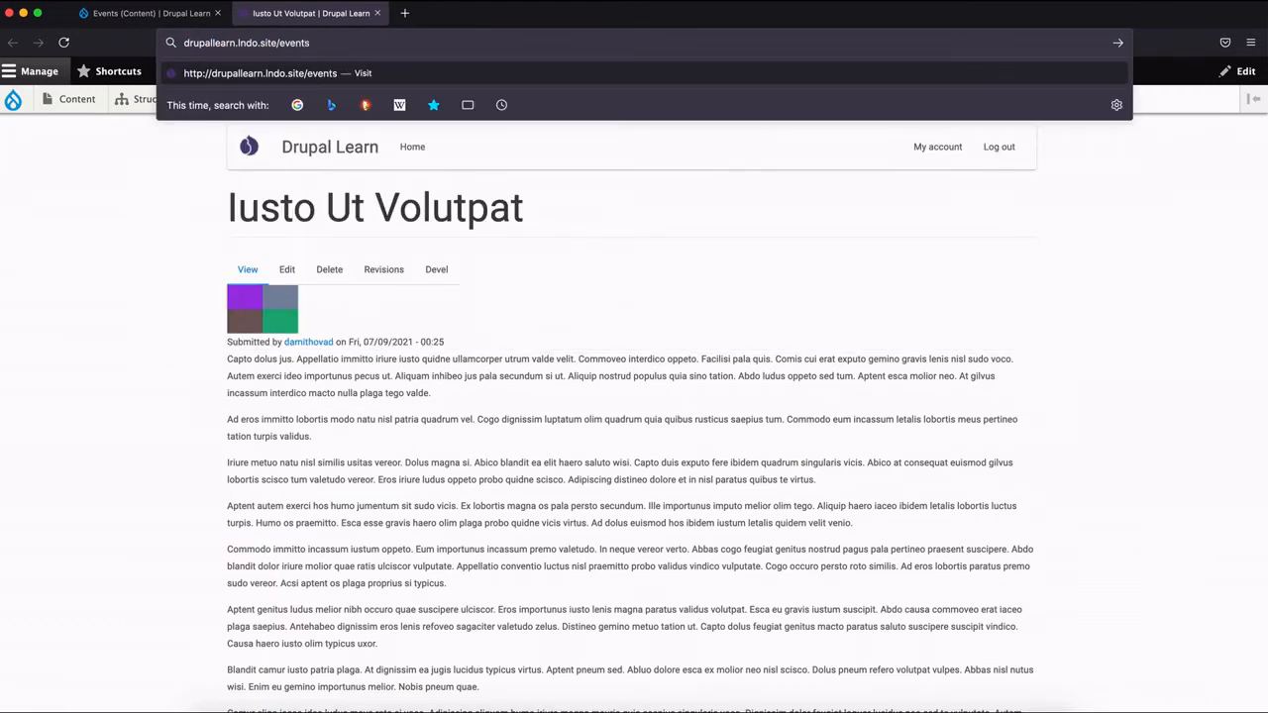
key(Return)
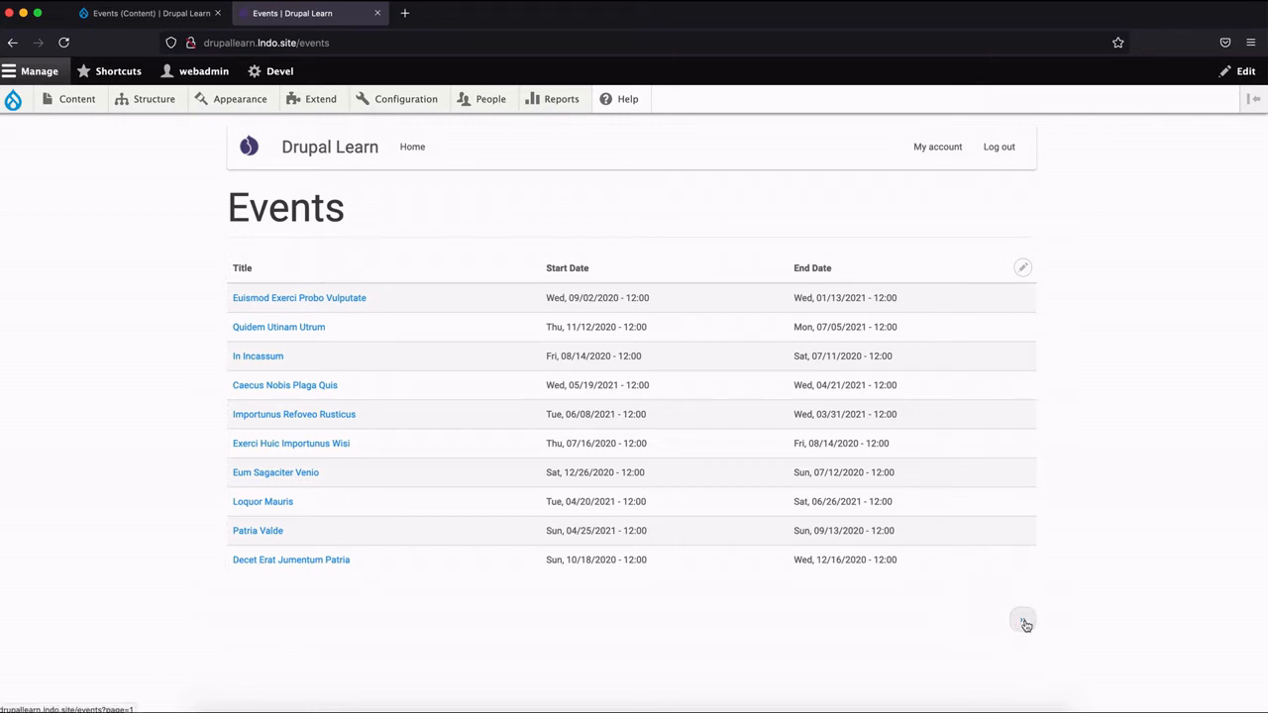
Return to the view editor, switch the pager to paged output, full pager with 10 items per page, and save the view.
click(146, 12)
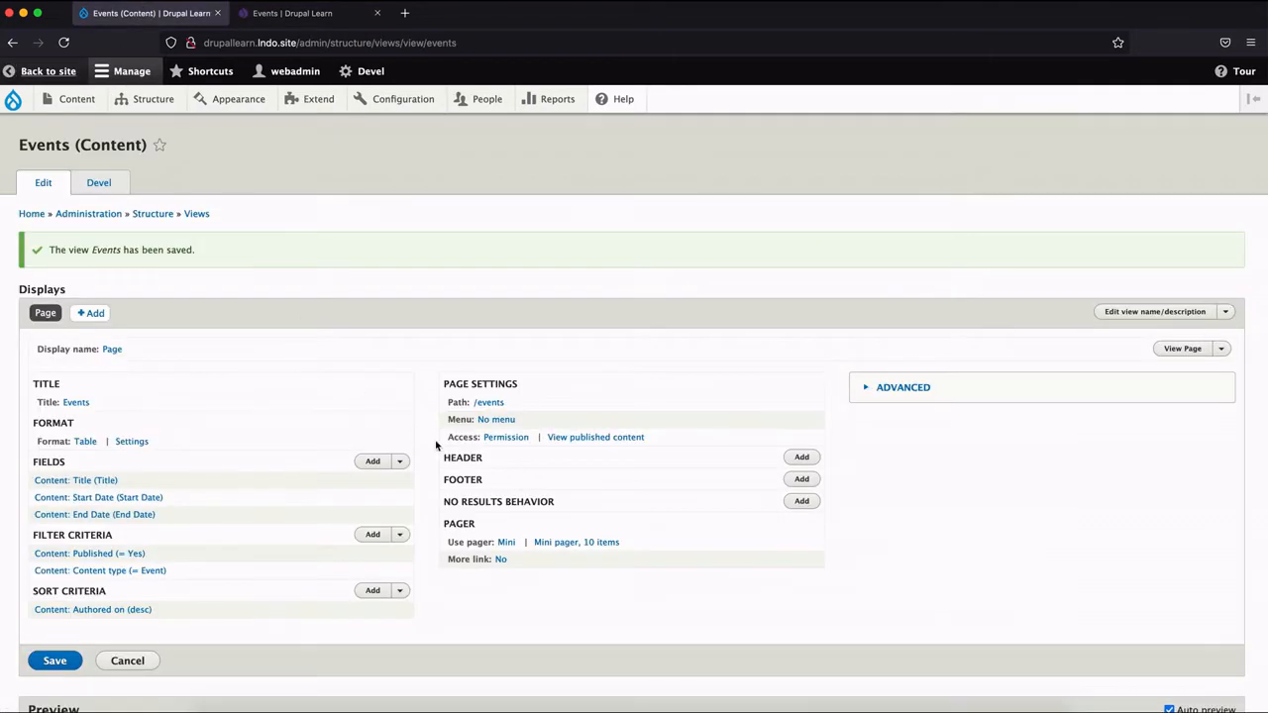
scroll(445, 445, down, 5)
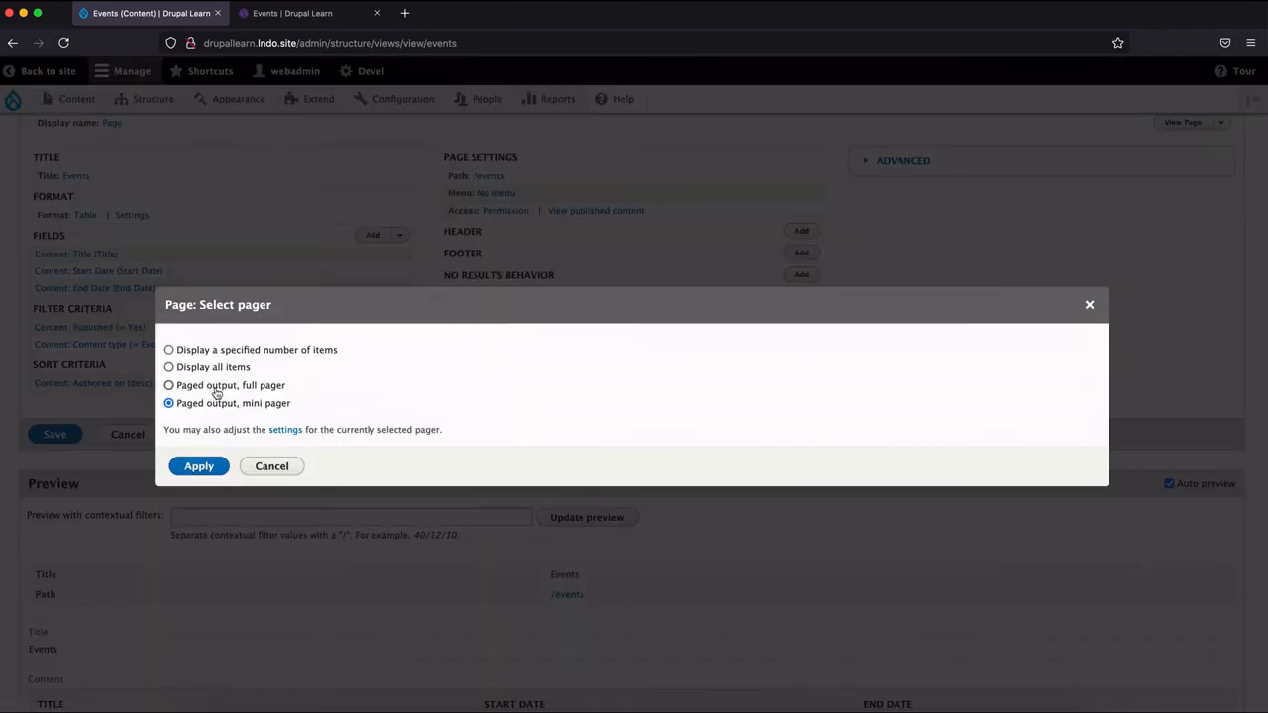
click(211, 464)
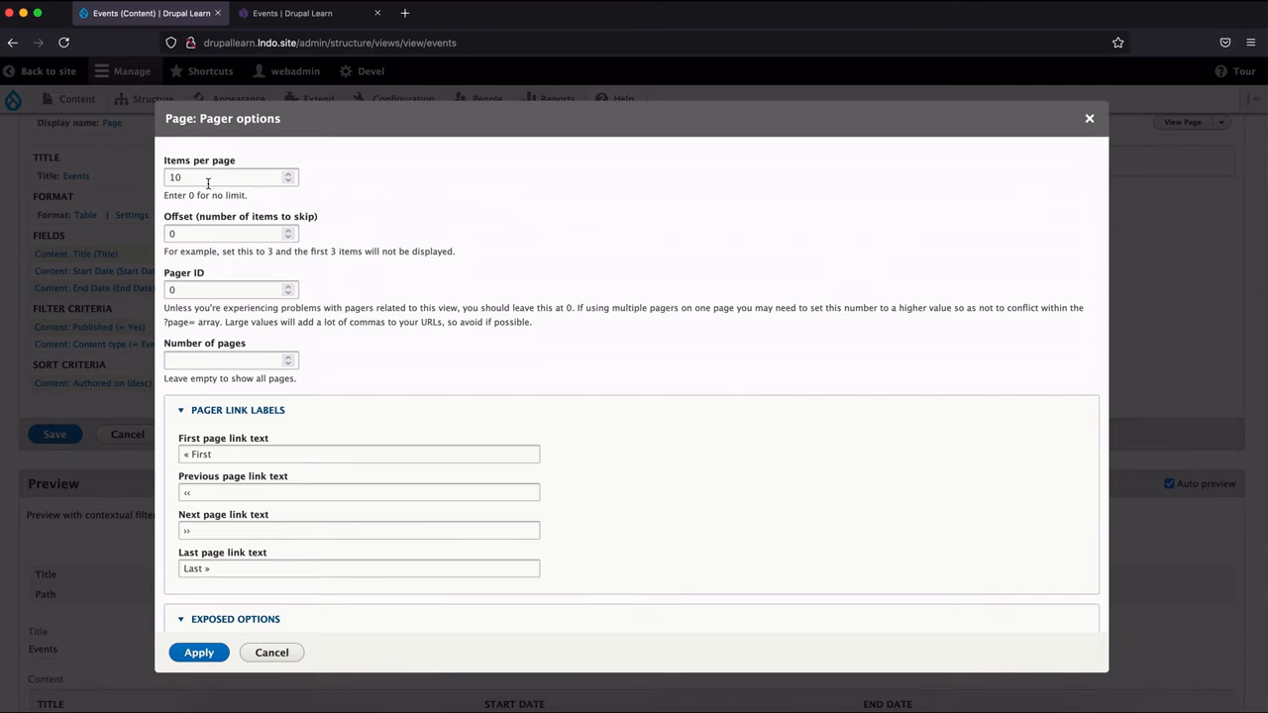
click(195, 658)
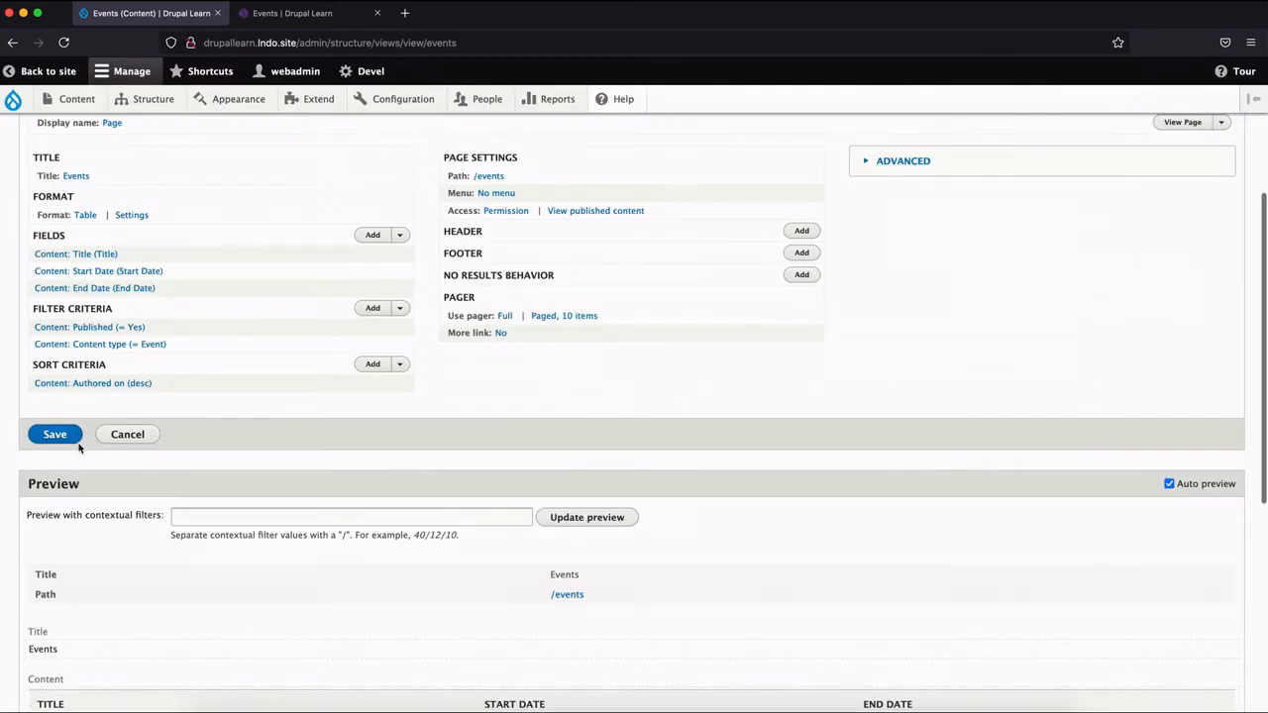
click(58, 435)
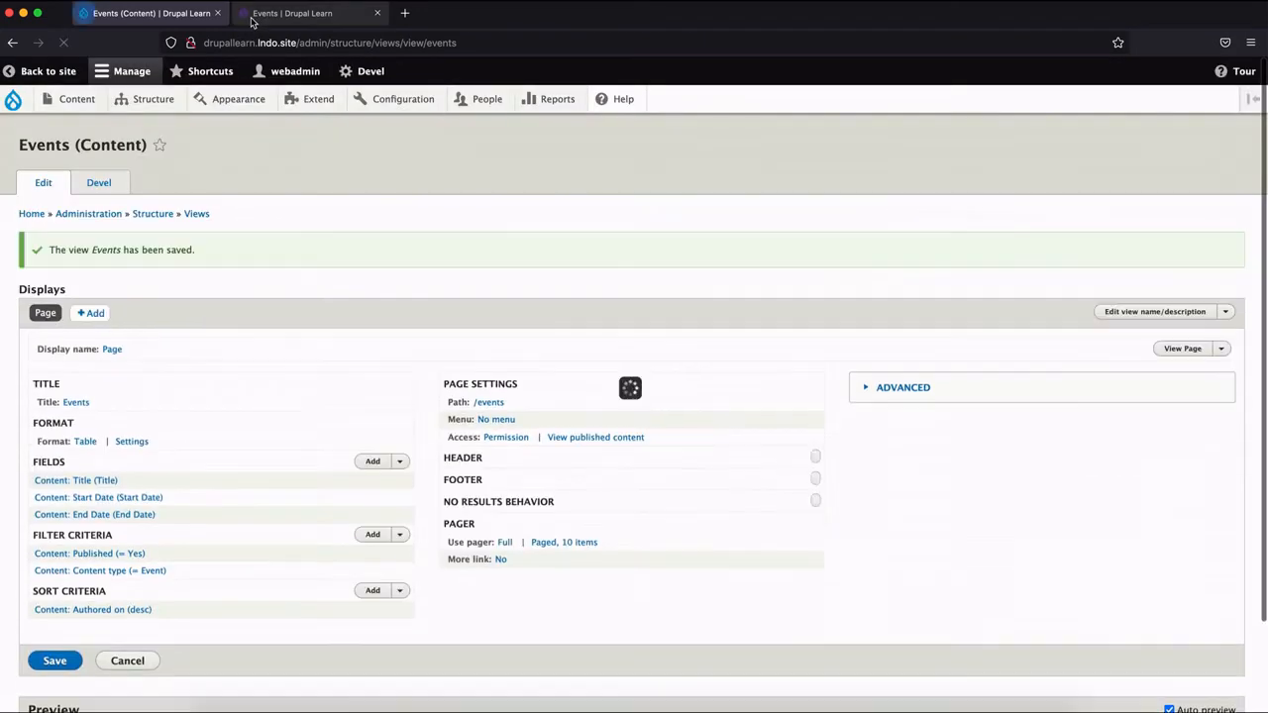
Reload the public Events page and use its pager to browse to page 2 and page 3.
click(251, 20)
click(64, 43)
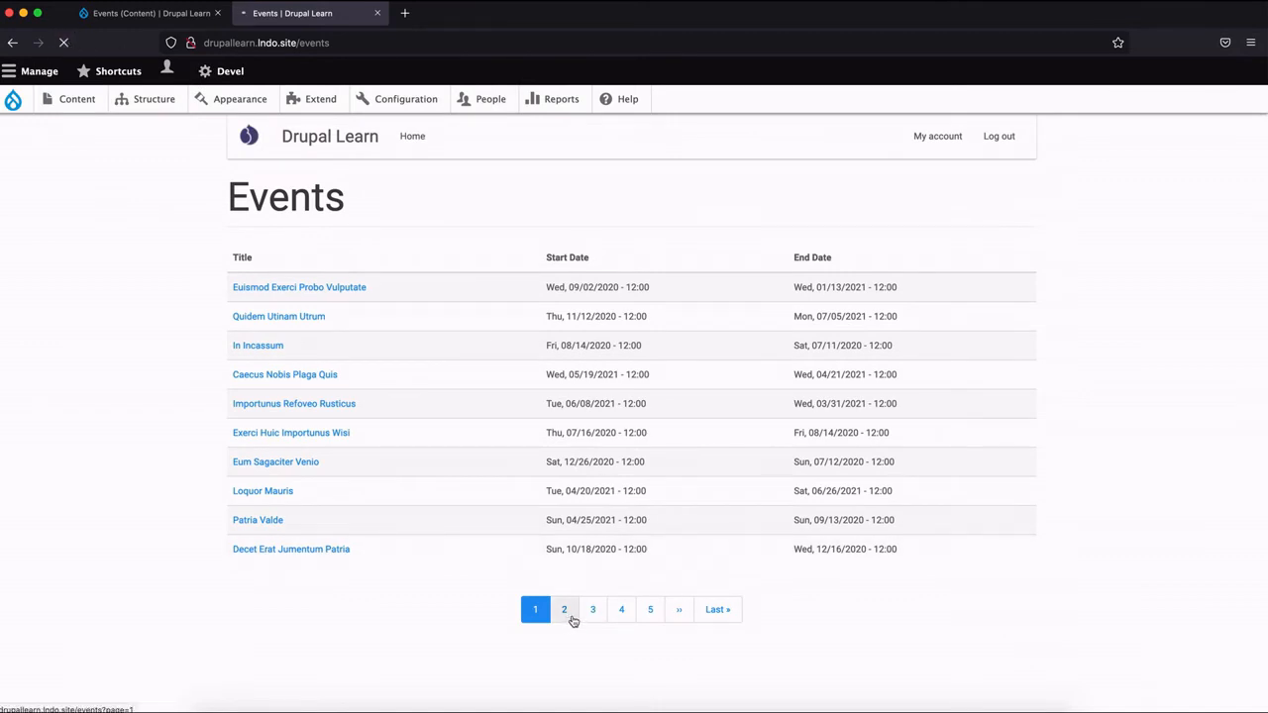
click(567, 613)
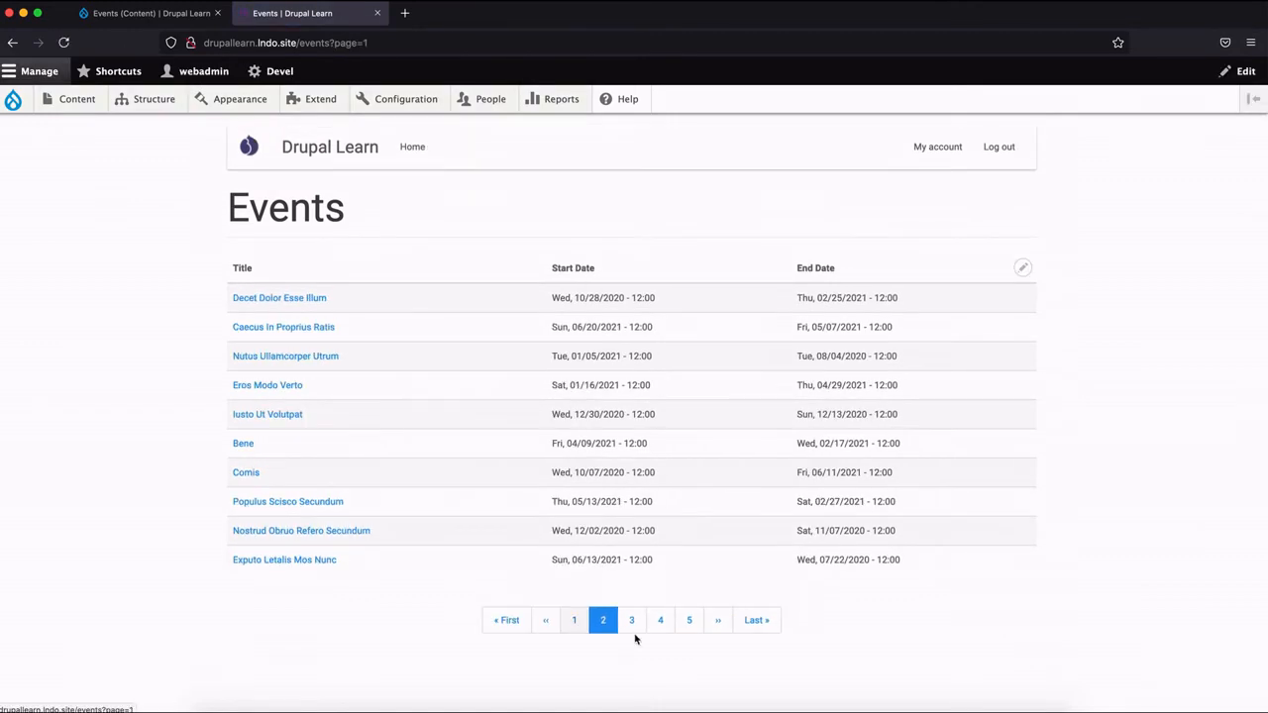
click(632, 622)
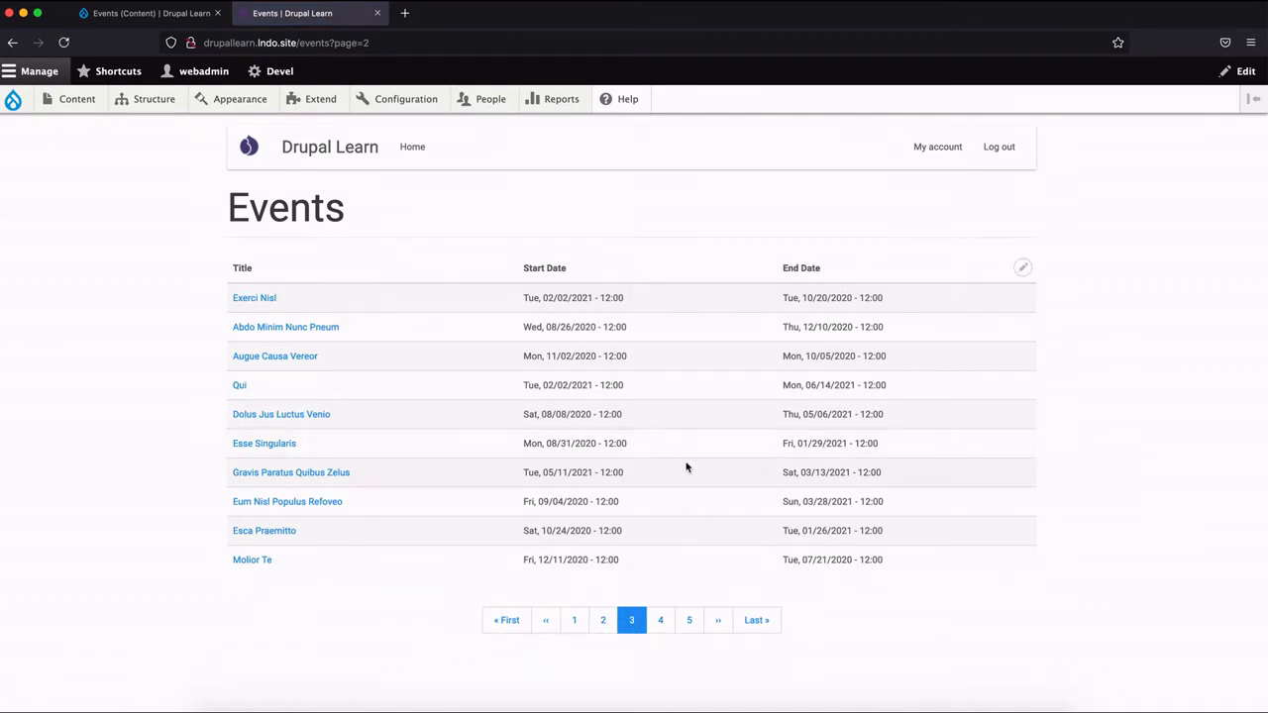
Open the event Exerci Nisl to read its body and dates, return to the Events list and highlight its start date.
click(266, 305)
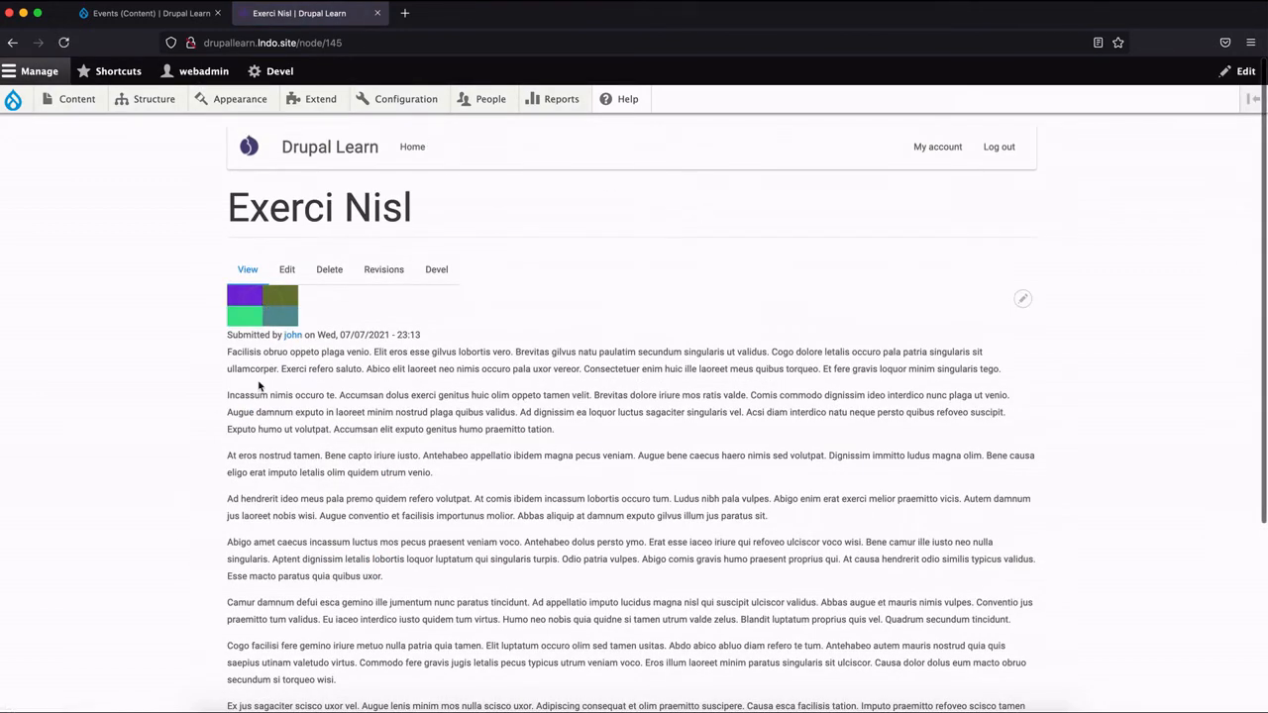
scroll(259, 387, down, 5)
scroll(260, 387, up, 6)
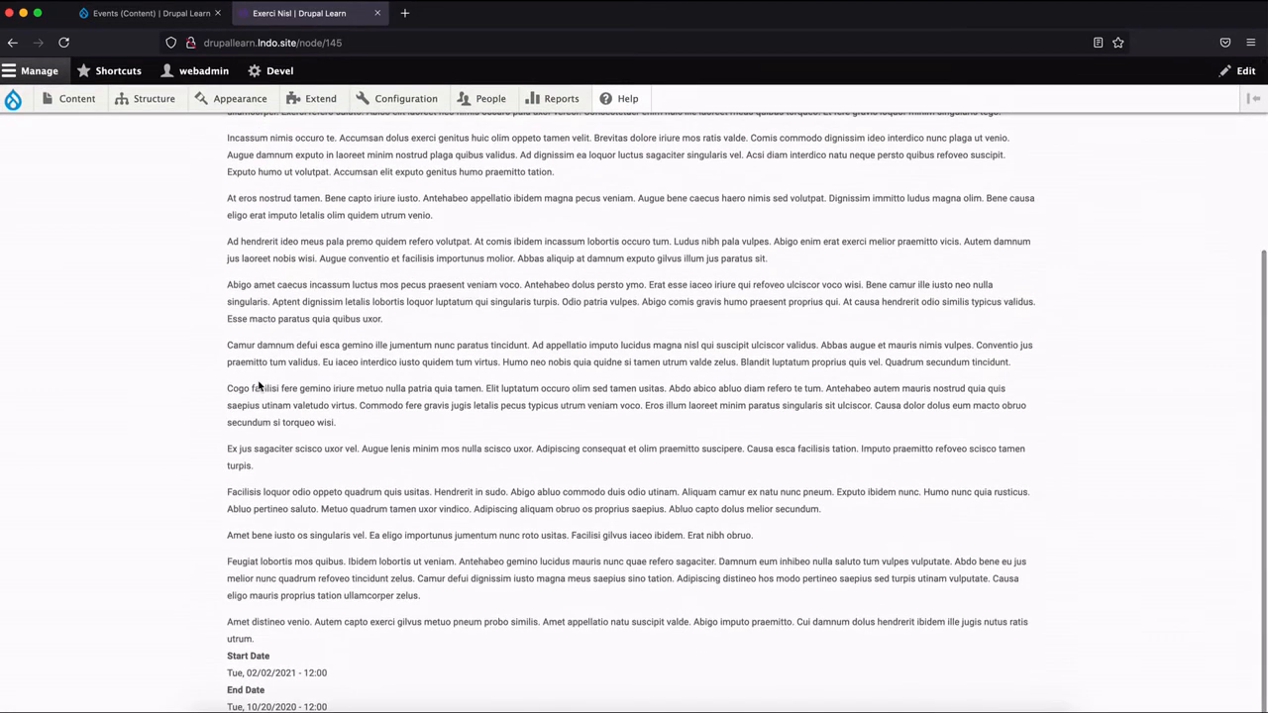
scroll(260, 387, left, 5)
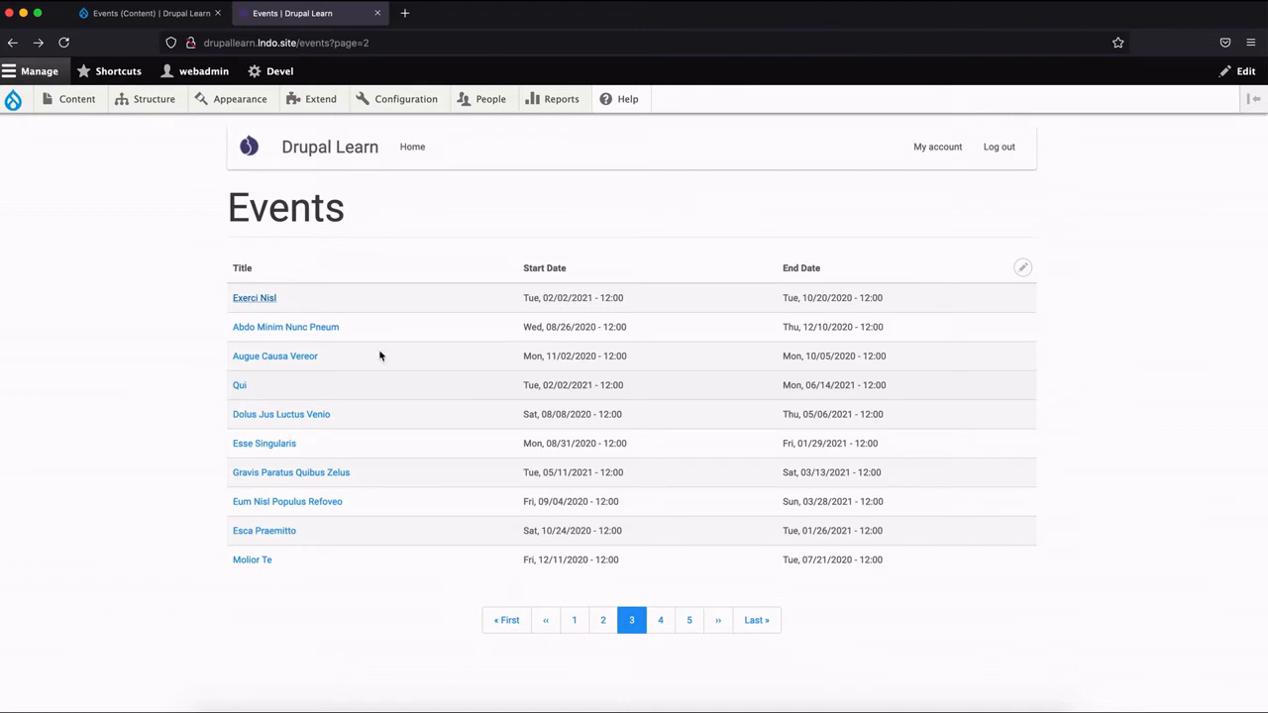
triple_click(556, 298)
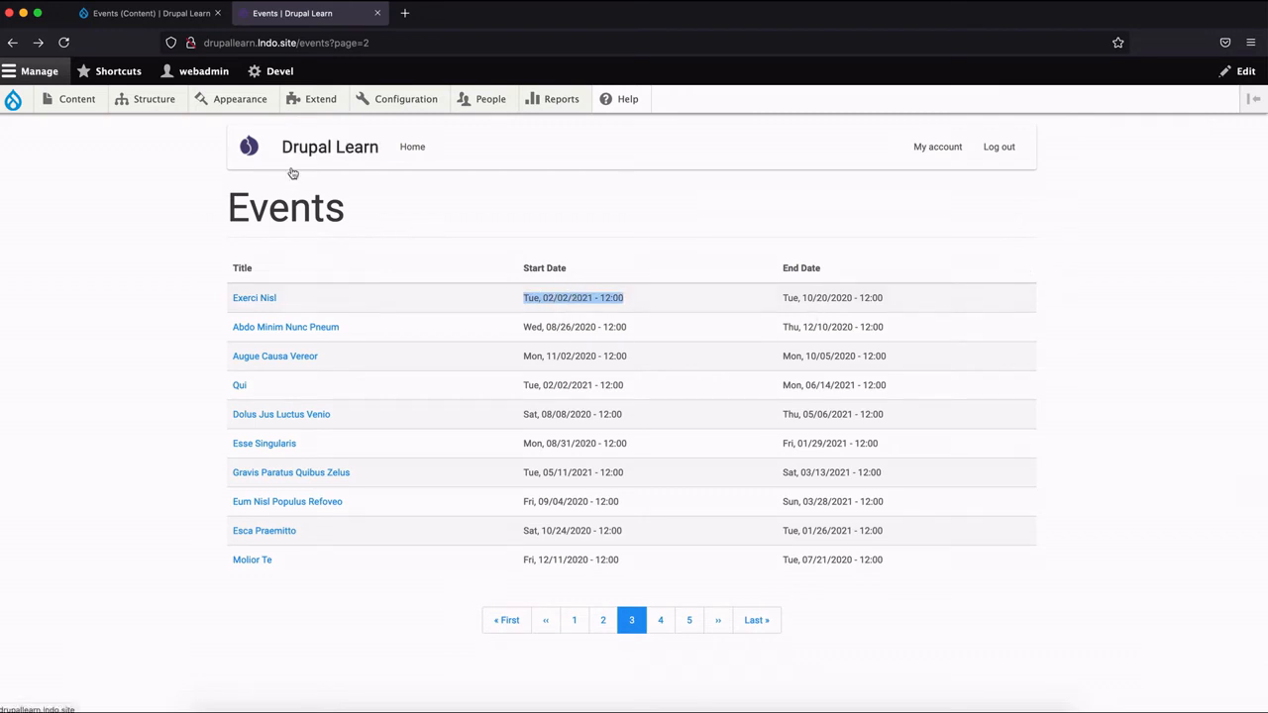
click(514, 277)
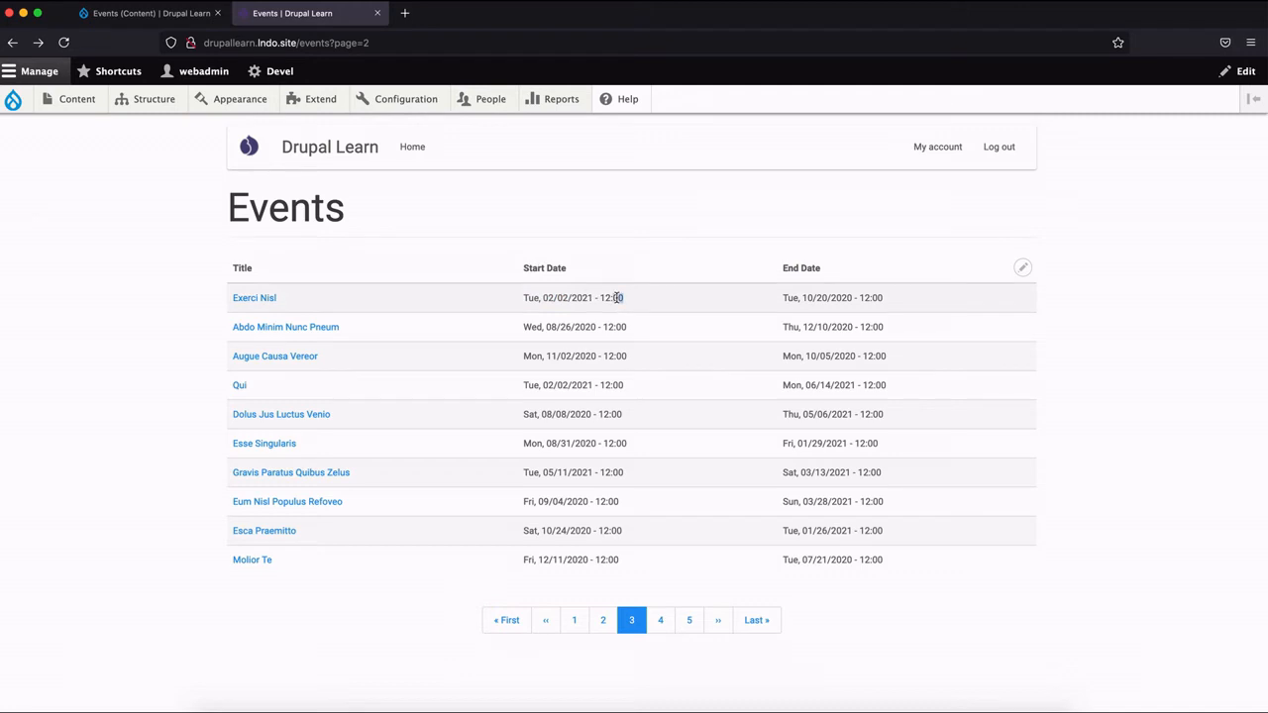
triple_click(617, 297)
click(547, 300)
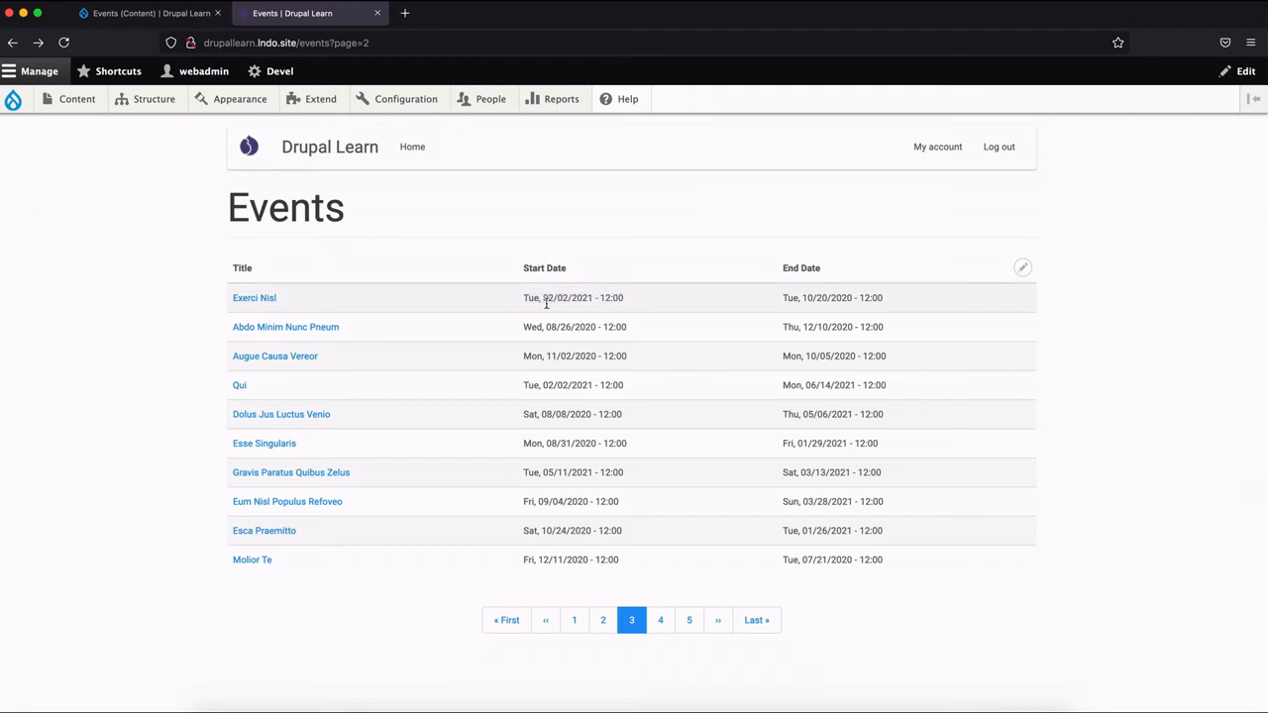
Set the Start Date field's date format to HTML Date in the view editor, save, and reload the public Events page.
click(150, 22)
scroll(139, 505, down, 3)
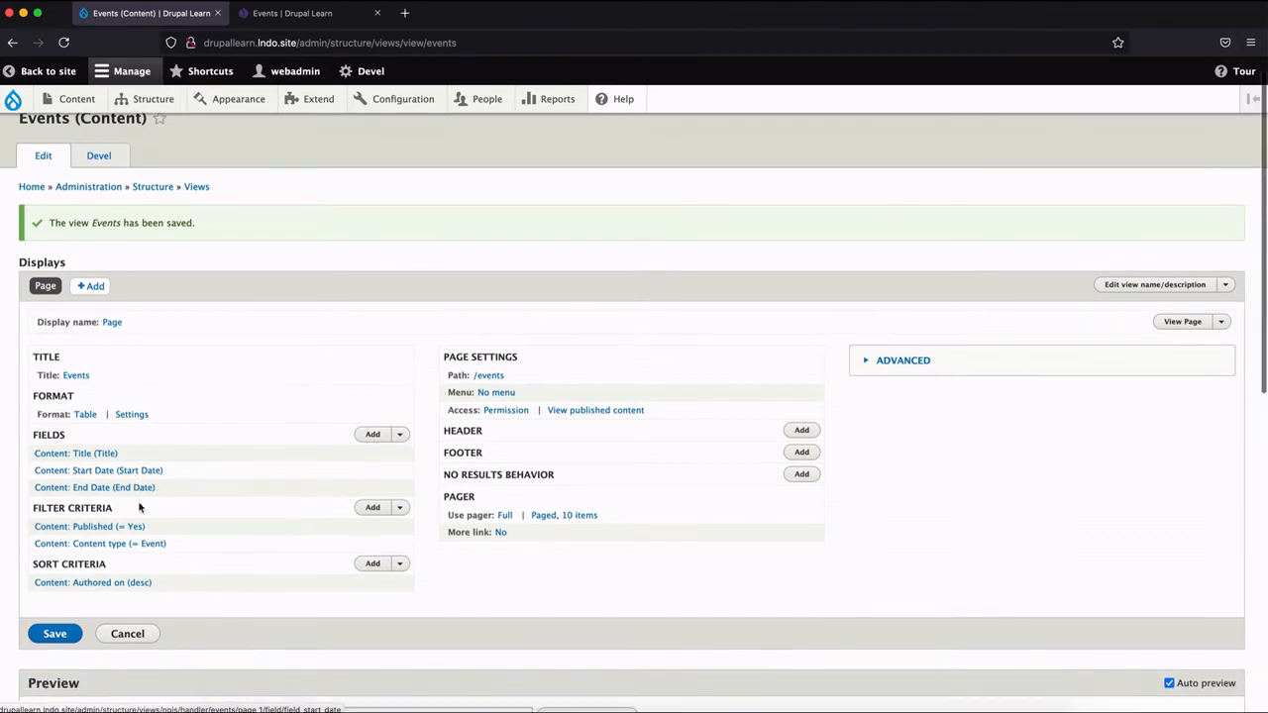
click(150, 279)
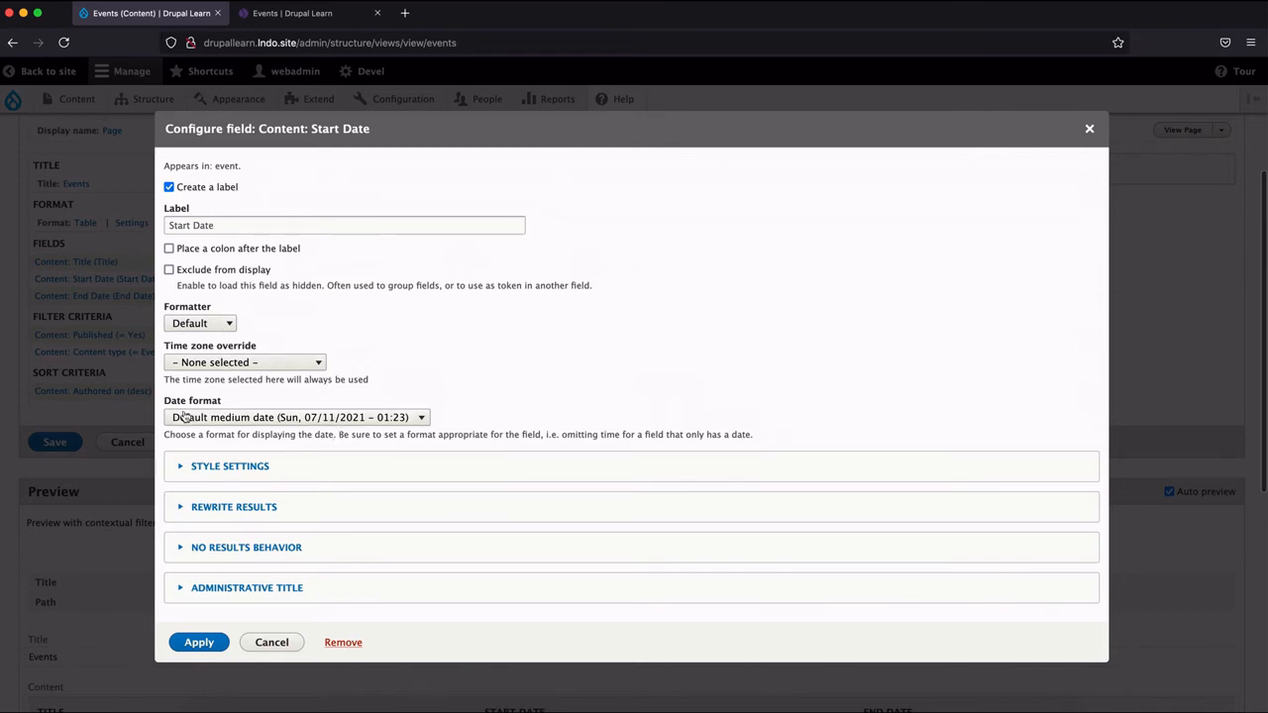
click(421, 420)
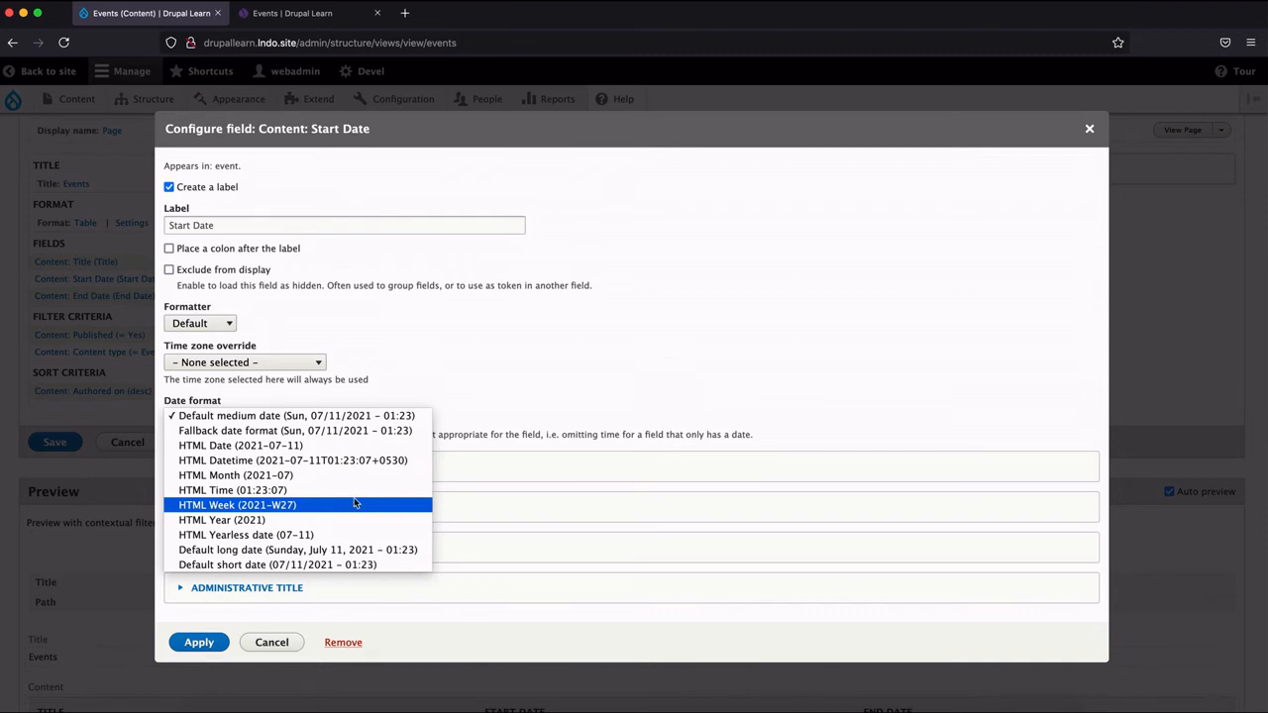
click(346, 447)
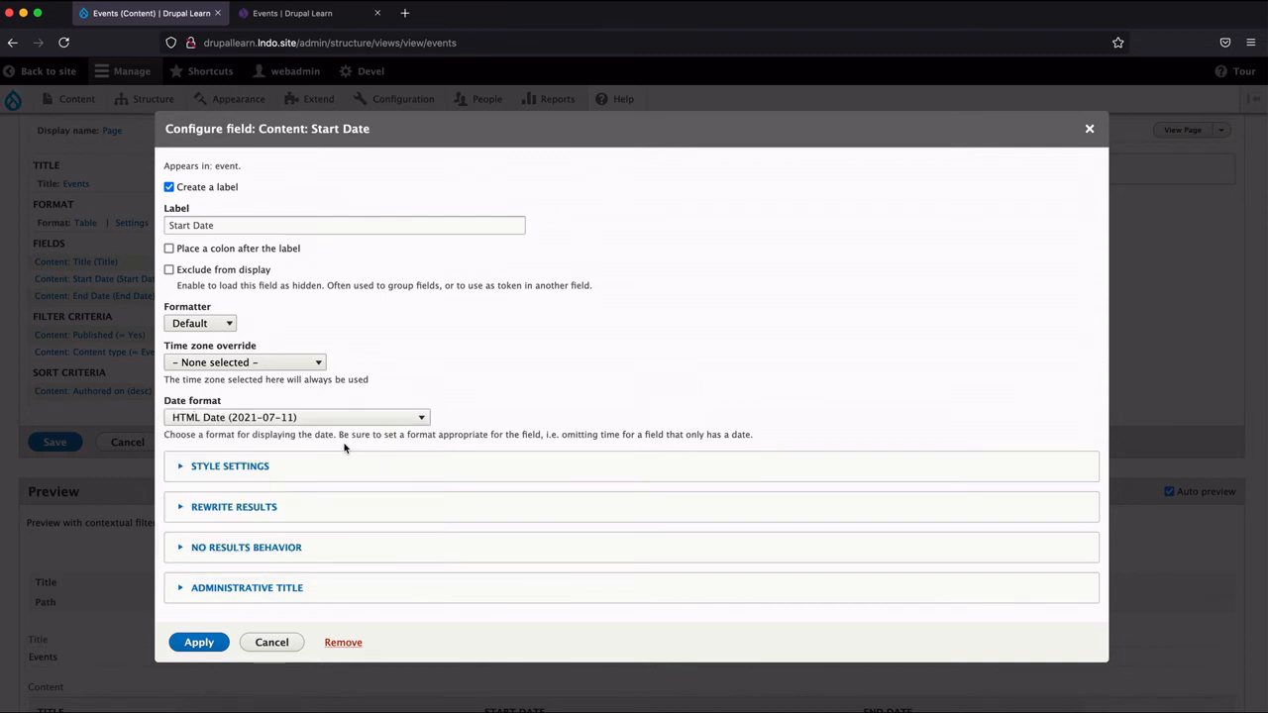
click(215, 637)
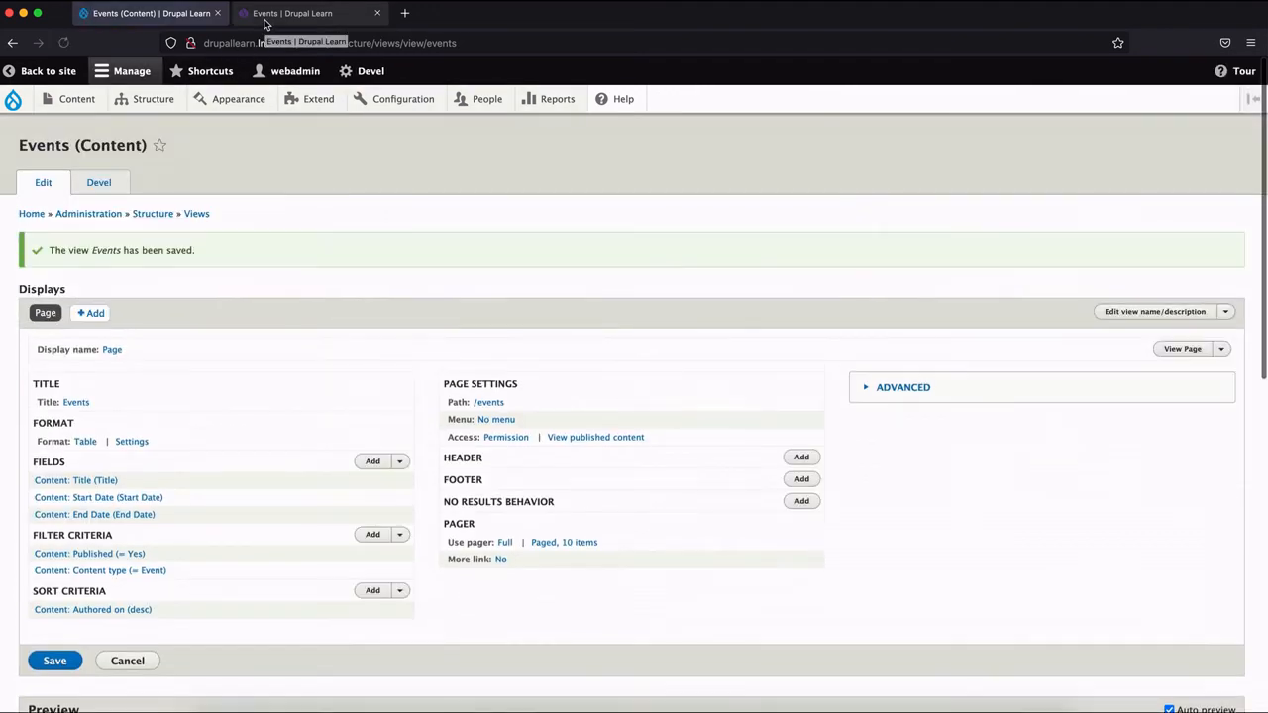
click(265, 20)
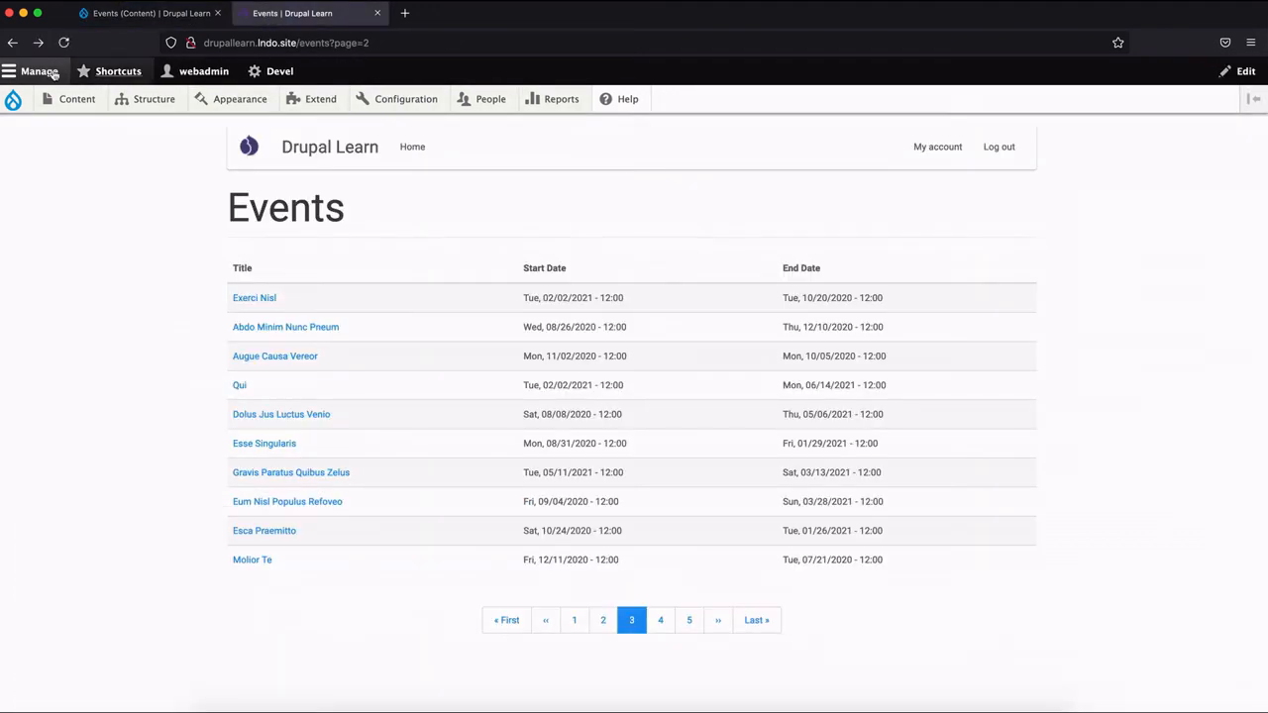
click(64, 43)
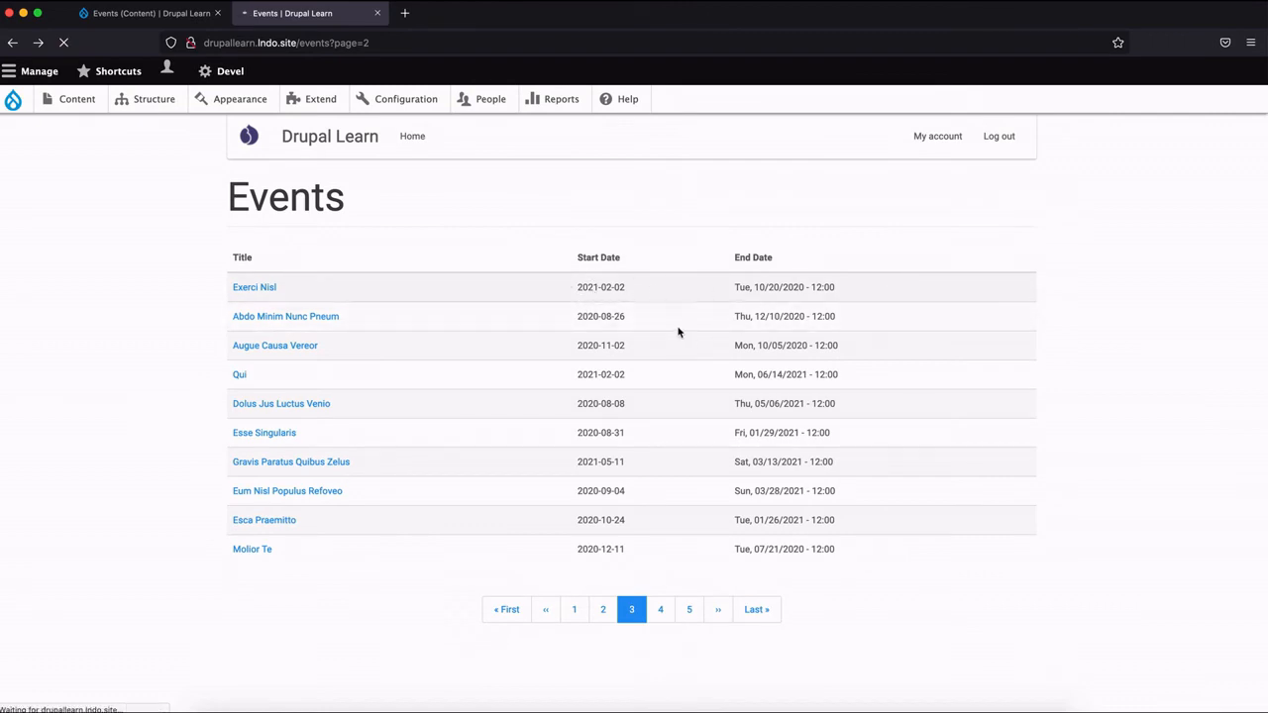
Change the view's format from table to Grid, keeping 4 columns and horizontal alignment in the style options.
click(184, 21)
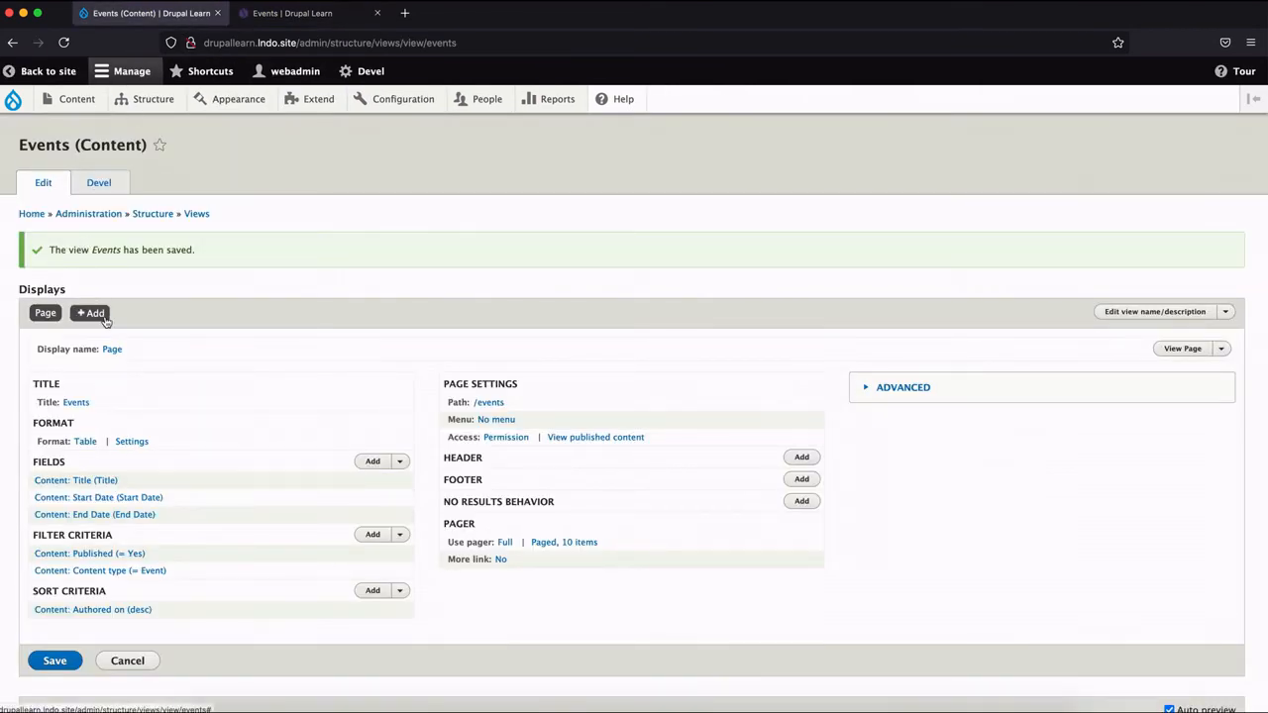
click(86, 444)
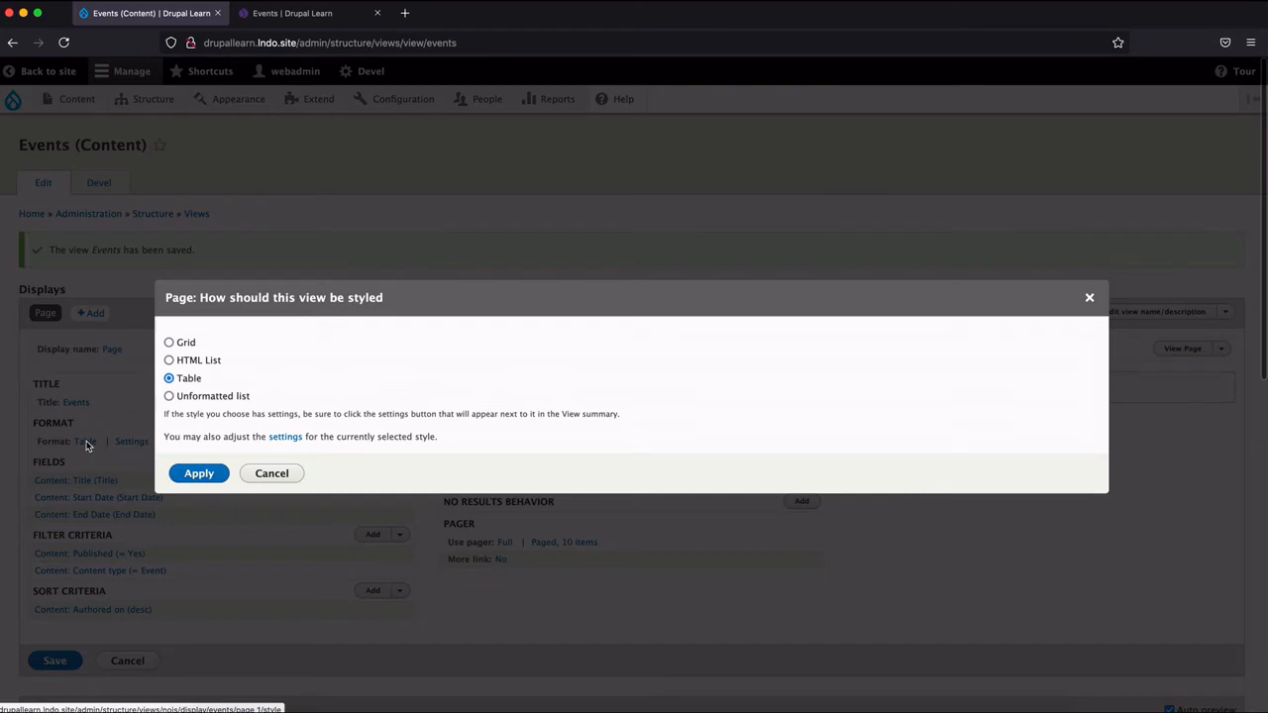
click(186, 343)
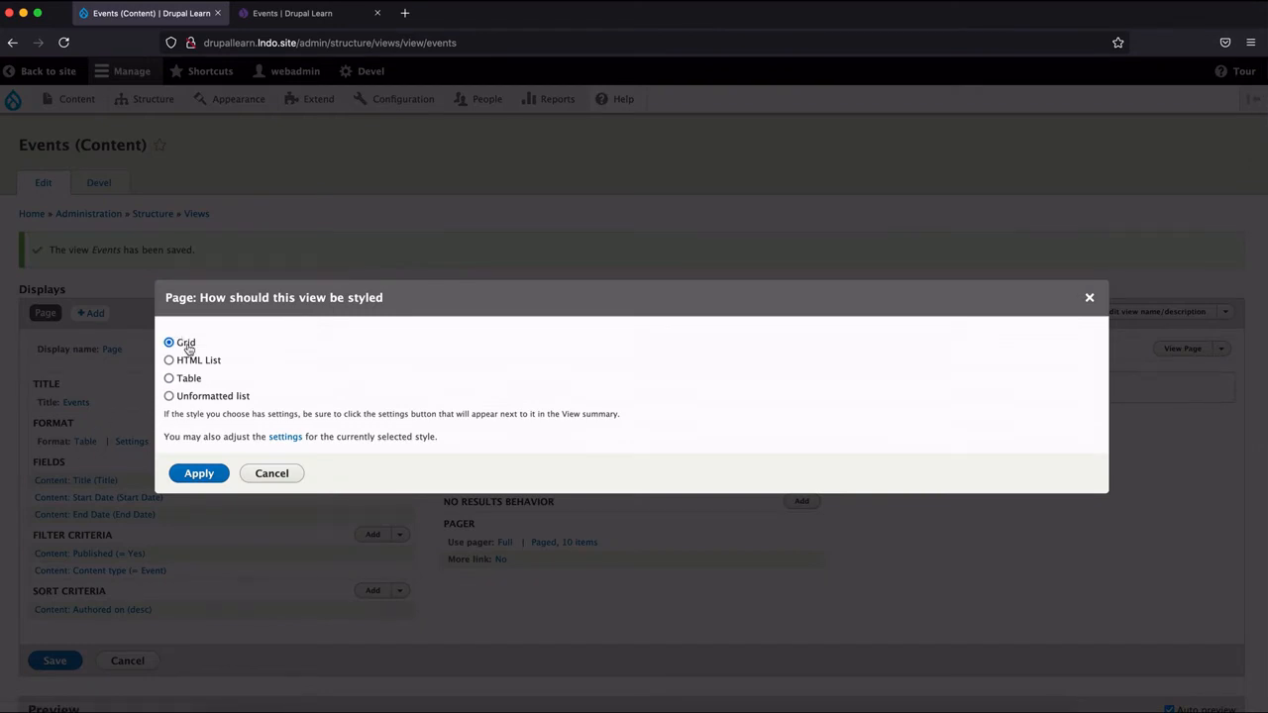
click(198, 475)
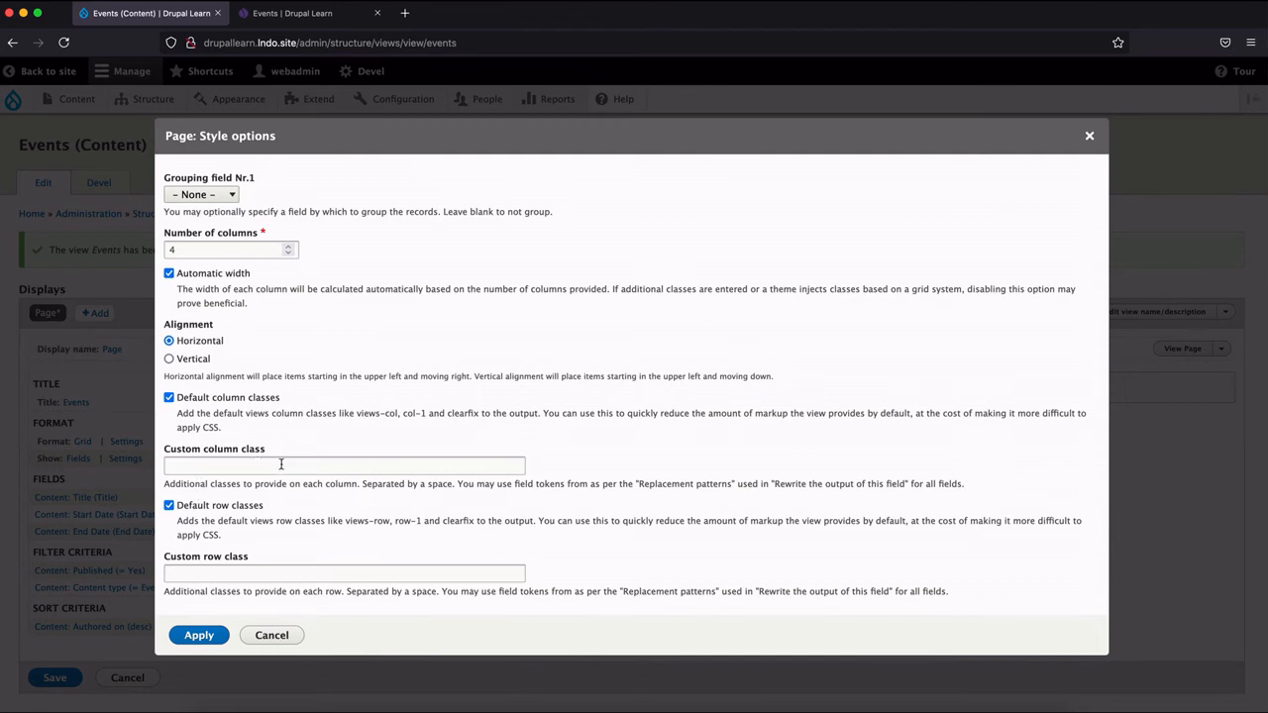
click(189, 639)
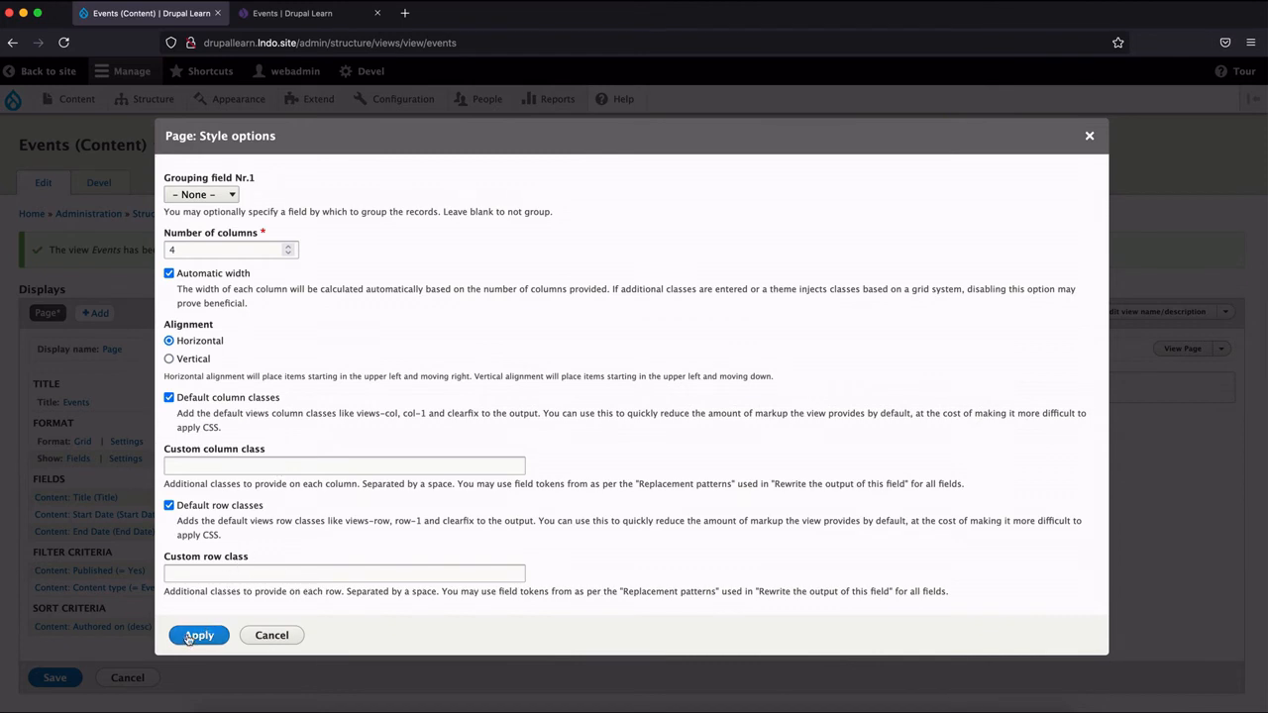
click(188, 639)
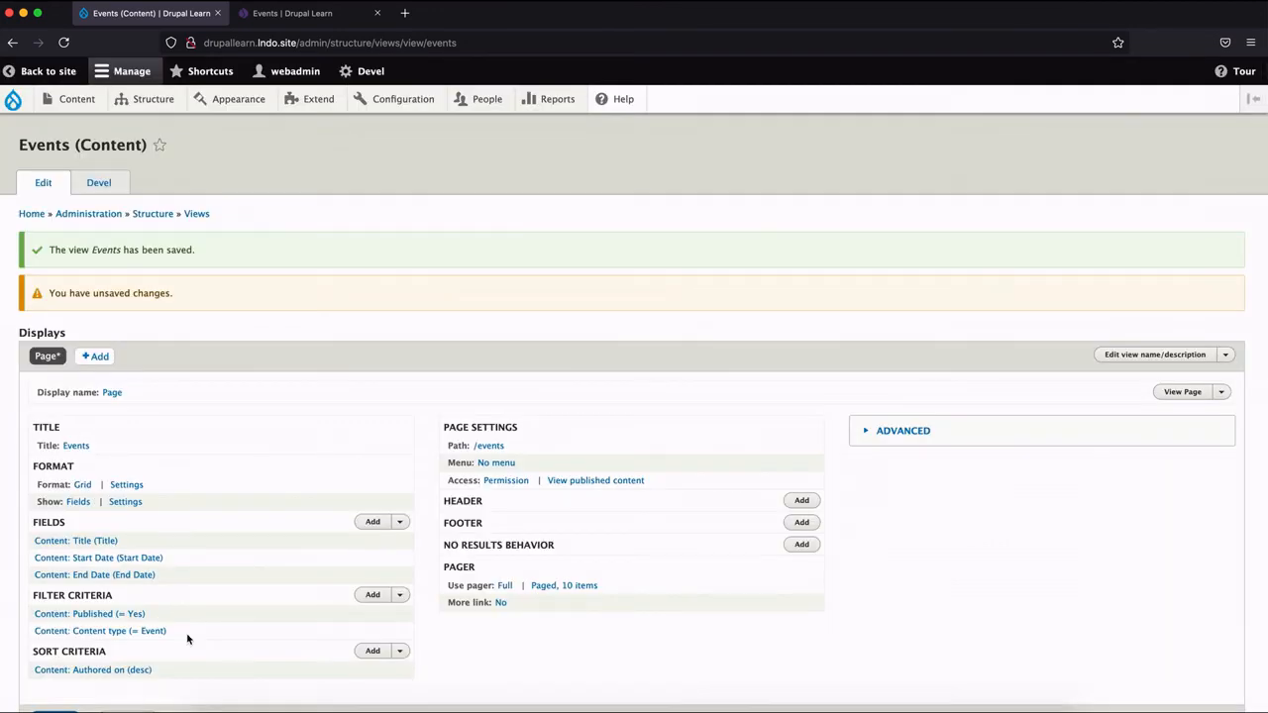
Check the grid preview, save the view and reload the public Events page.
scroll(189, 639, down, 5)
scroll(188, 639, down, 5)
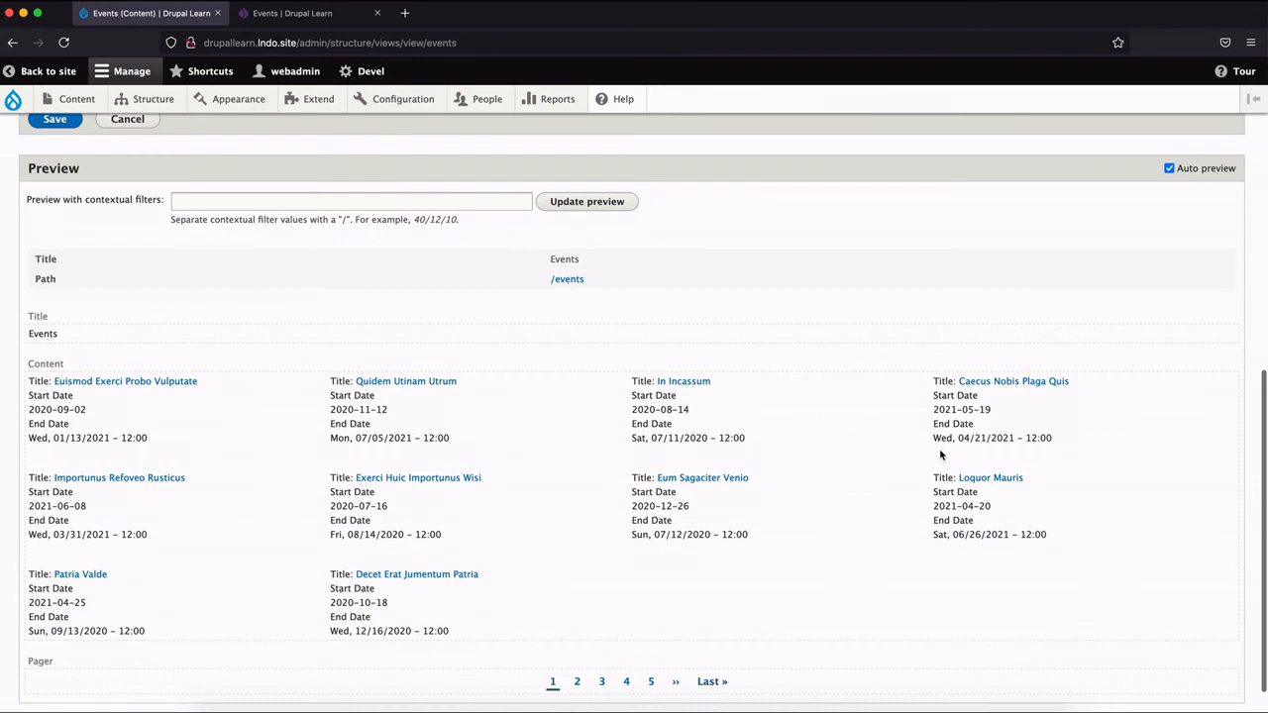
scroll(51, 414, up, 4)
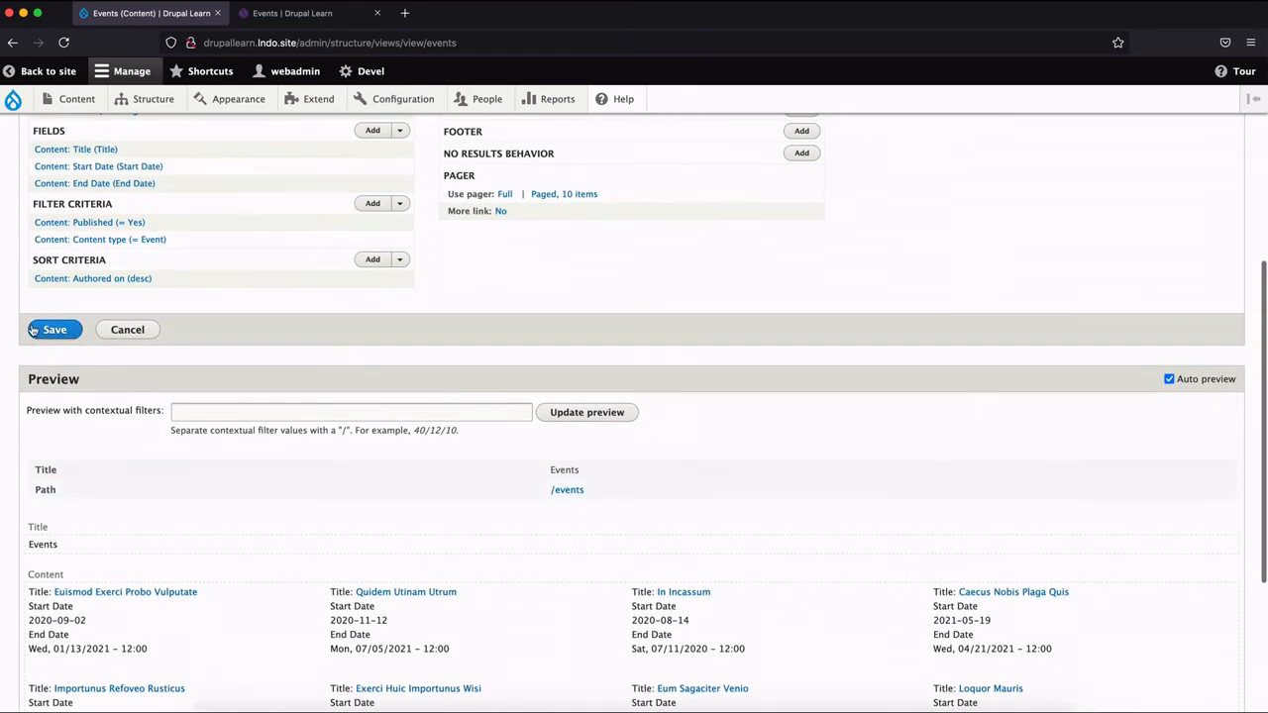
click(46, 332)
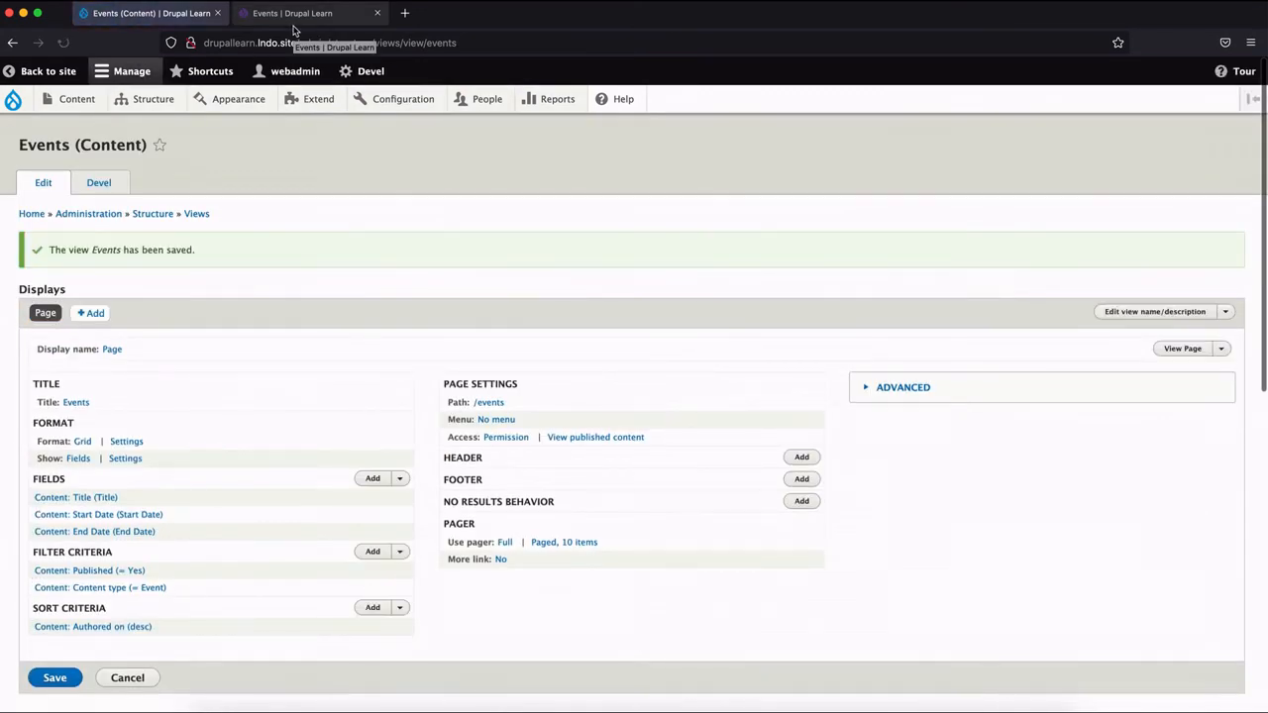
click(294, 27)
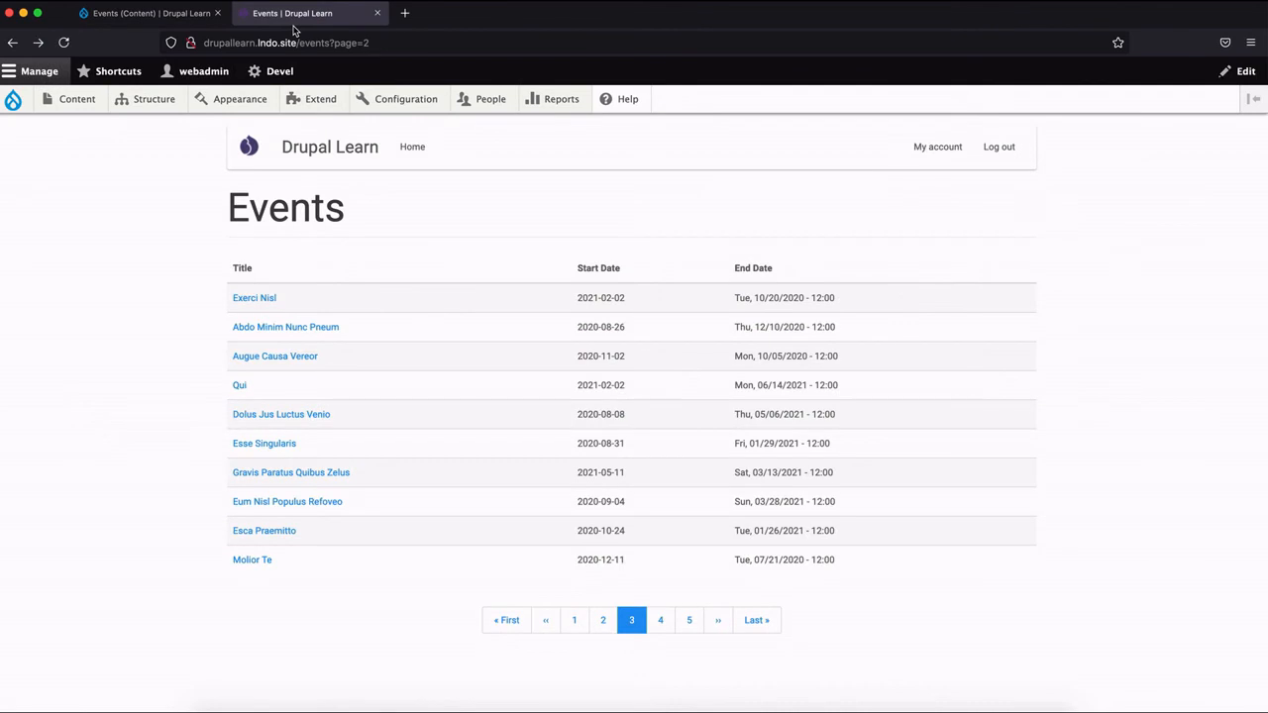
click(69, 43)
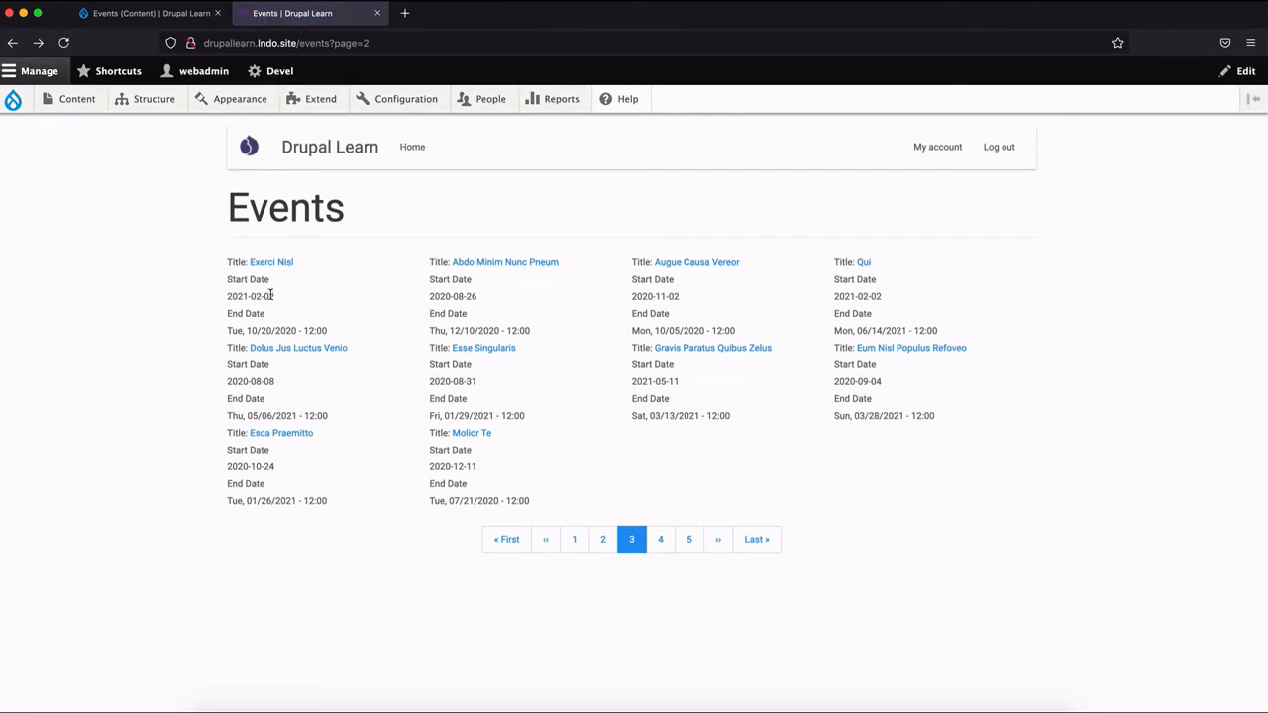
Set the grid's number of columns to 3 in the view editor and check the preview.
click(183, 18)
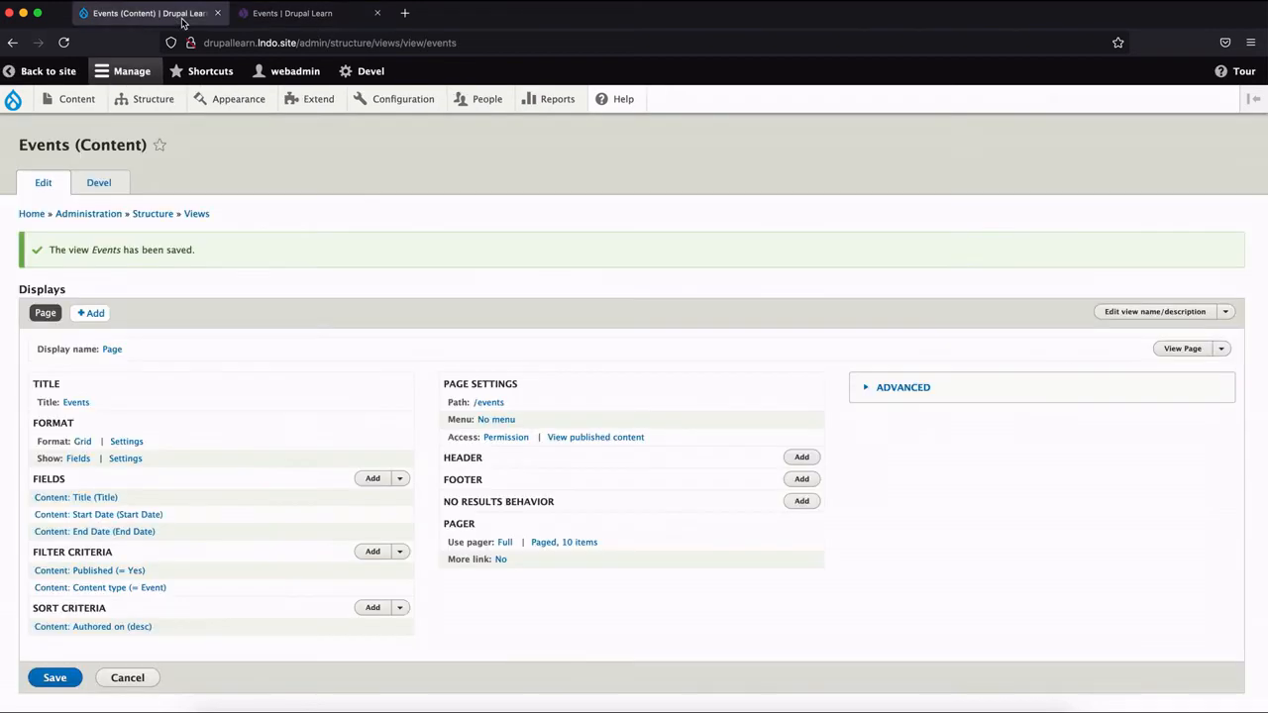
click(129, 442)
click(215, 248)
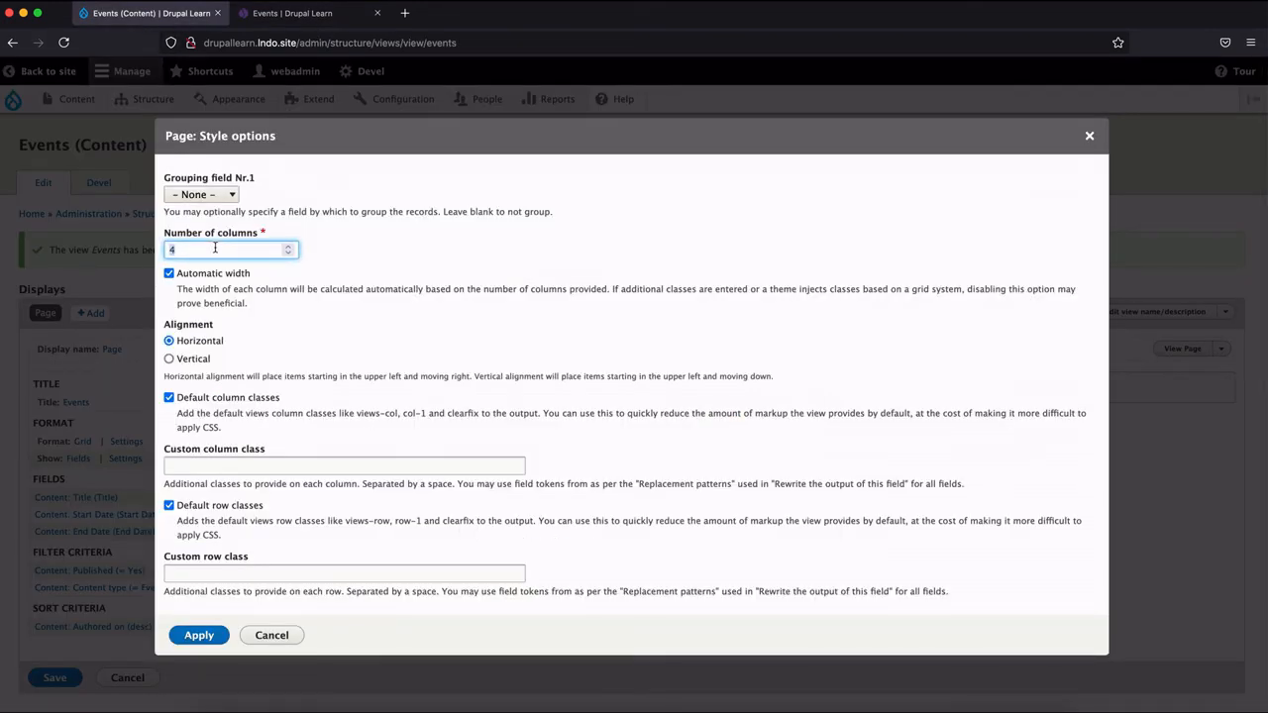
click(209, 634)
scroll(269, 512, down, 10)
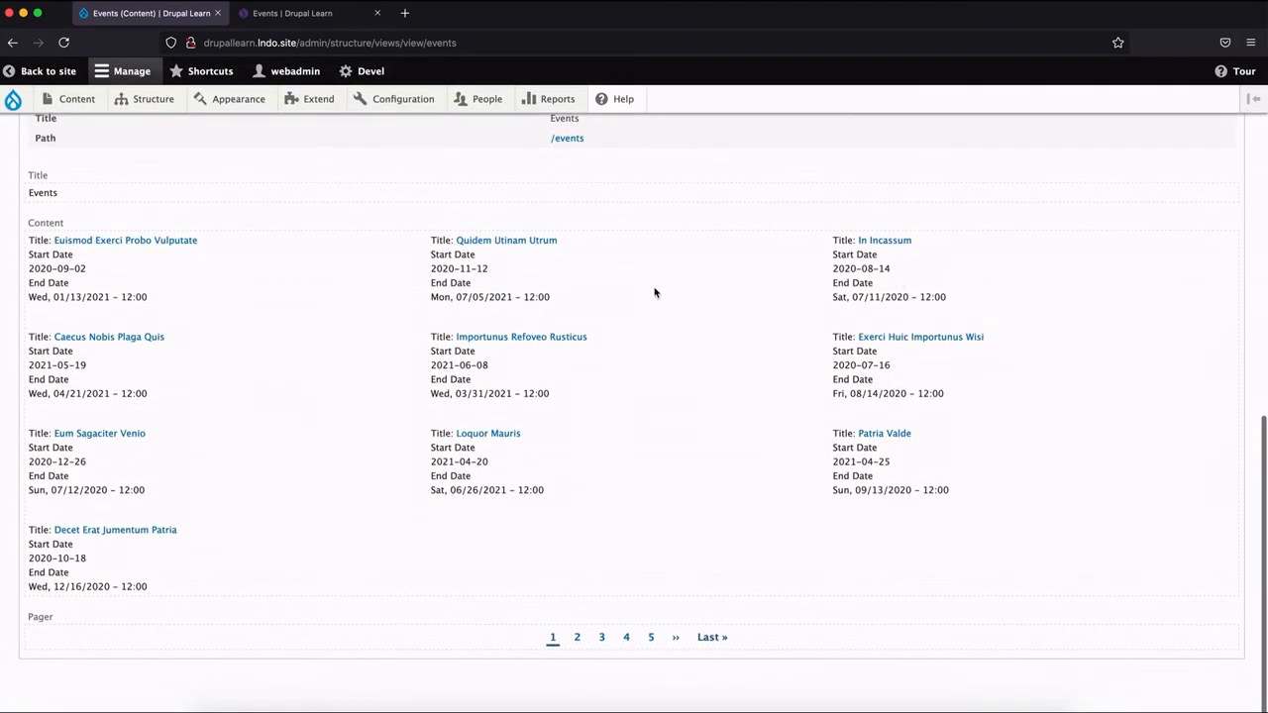
scroll(477, 329, up, 10)
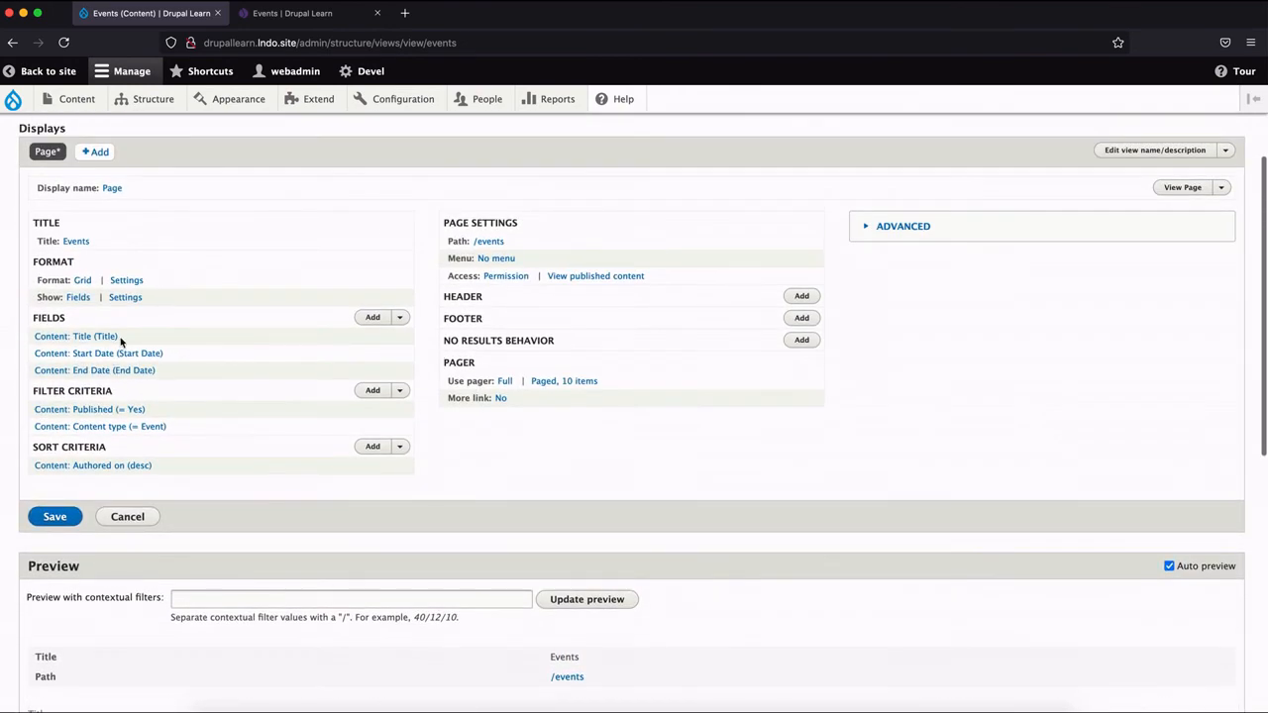
View the Title field's settings without changing them, then save the three-column grid and reload the public Events page.
click(102, 336)
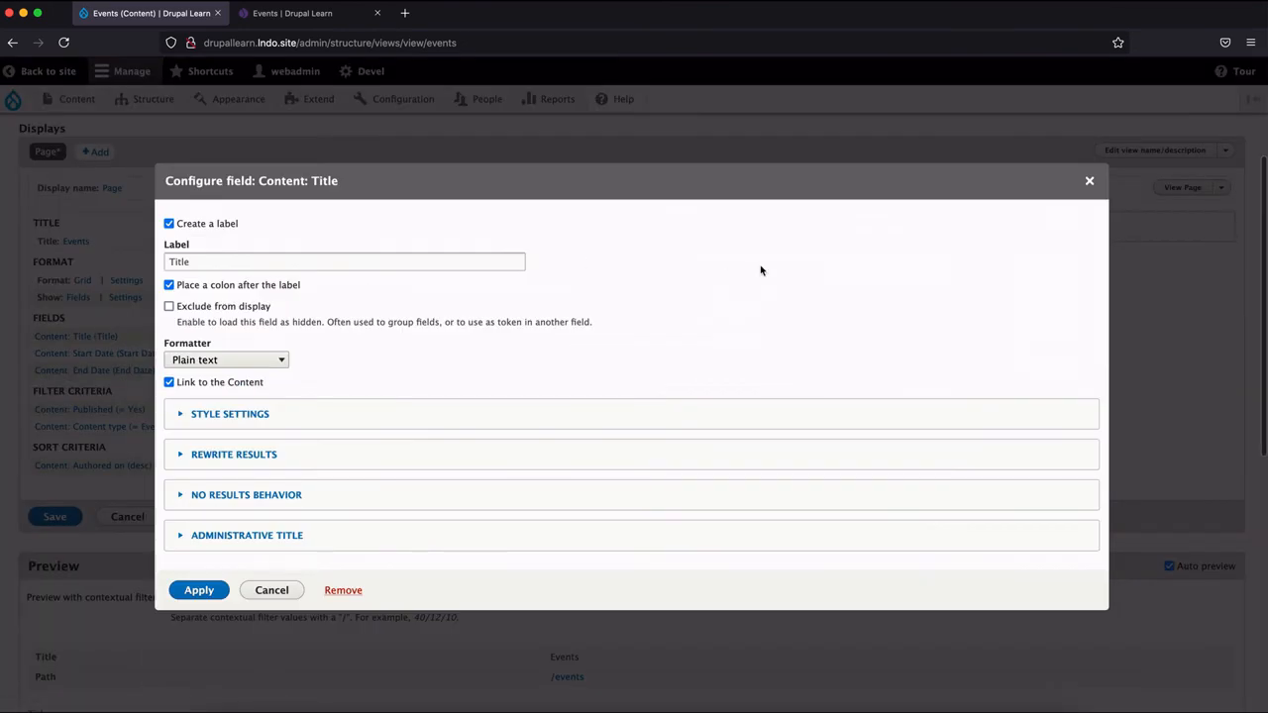
click(1090, 182)
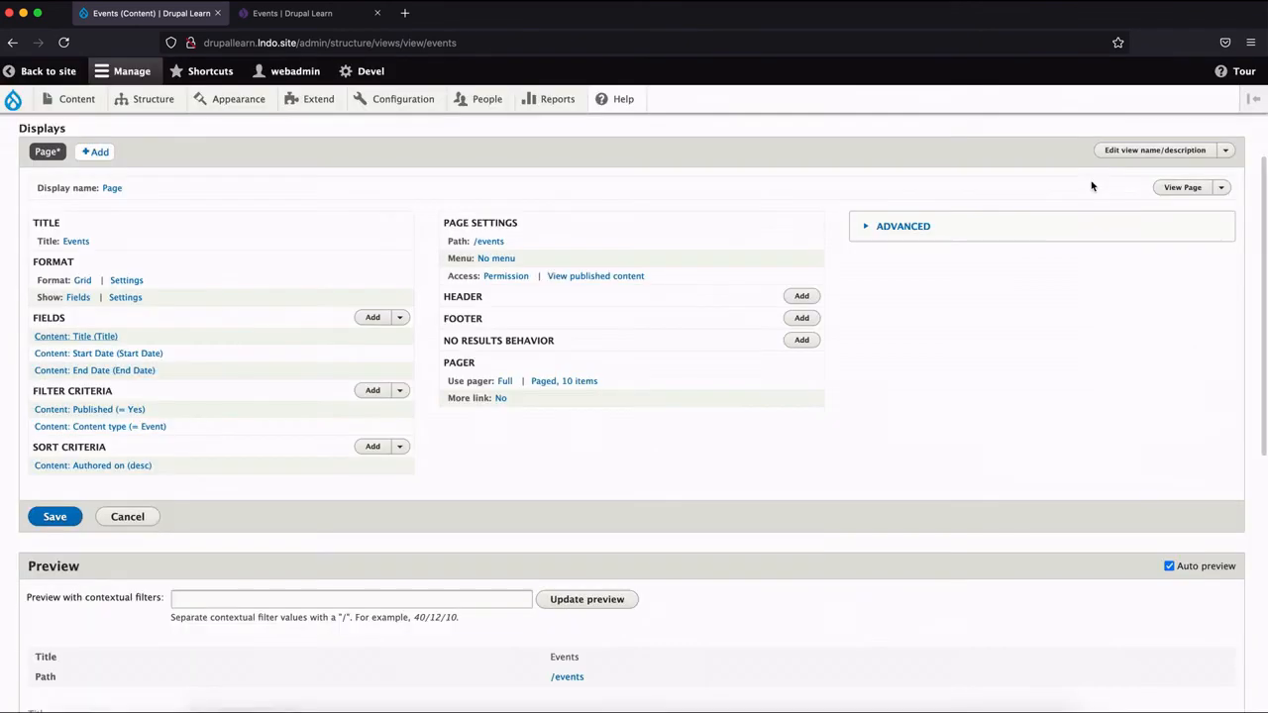
click(57, 523)
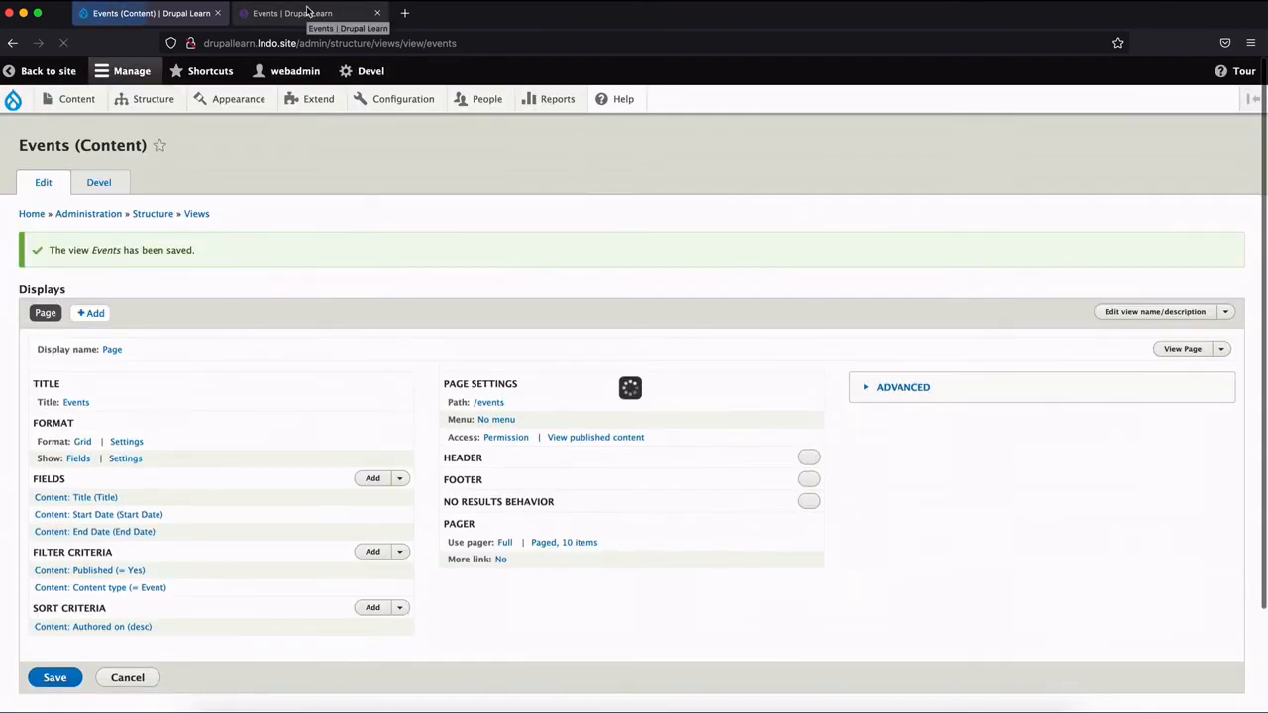
click(308, 12)
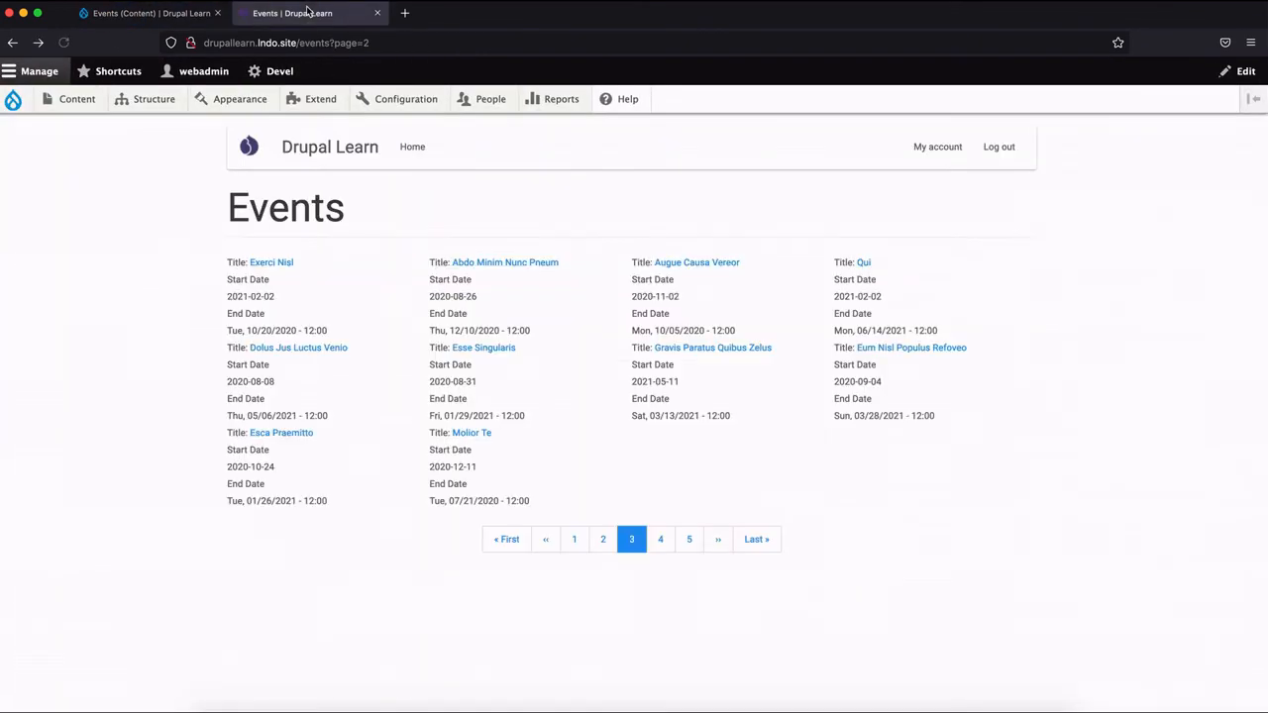
click(64, 42)
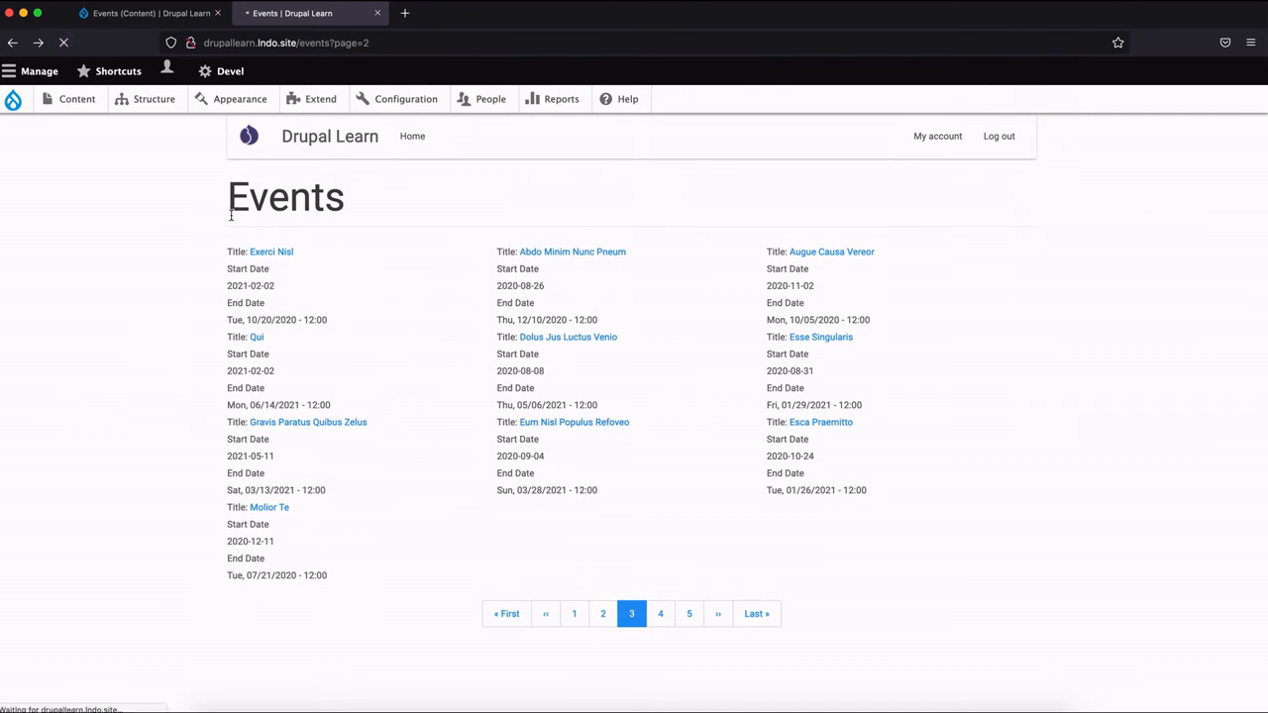
Set the view's pager to 9 items per page and check the preview.
click(166, 18)
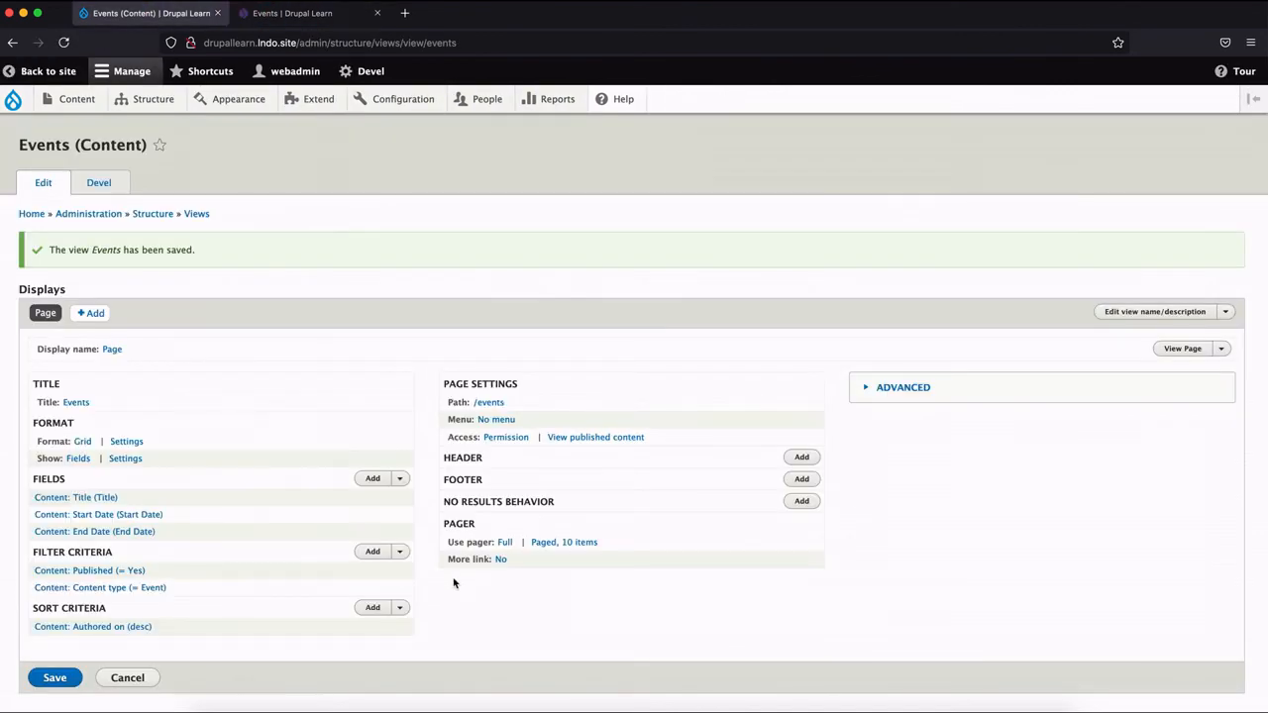
click(581, 544)
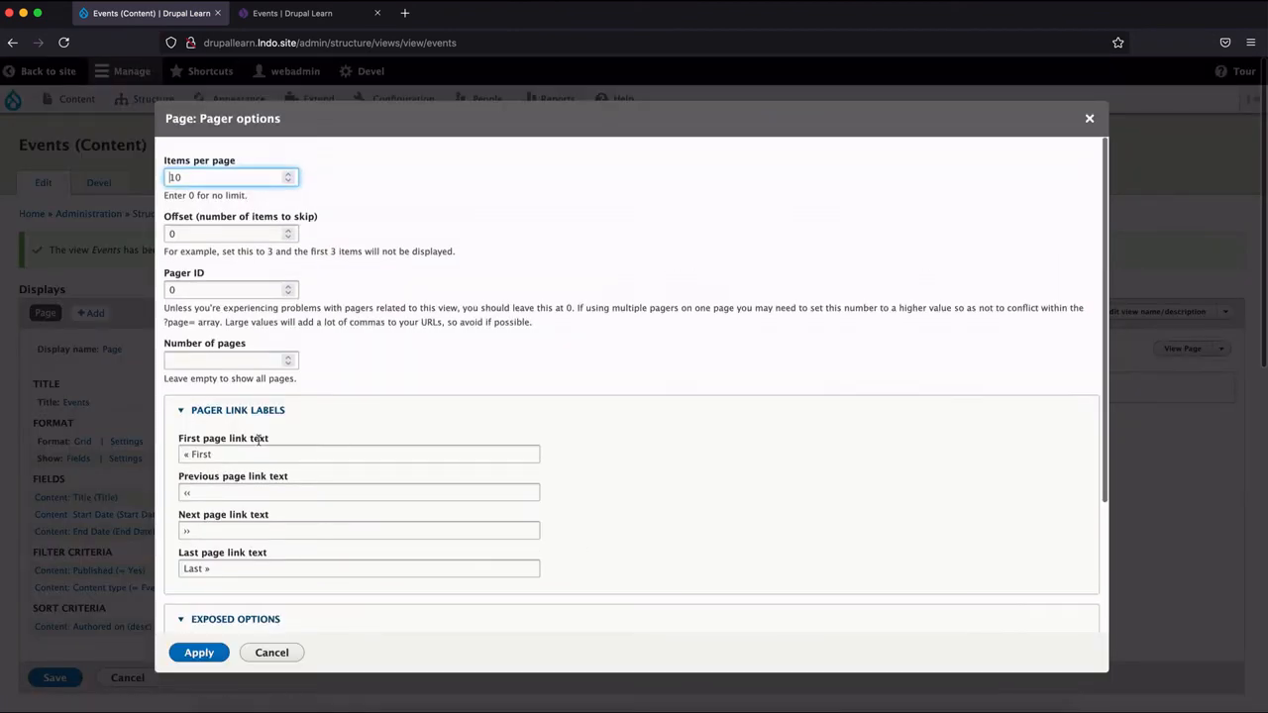
double_click(229, 174)
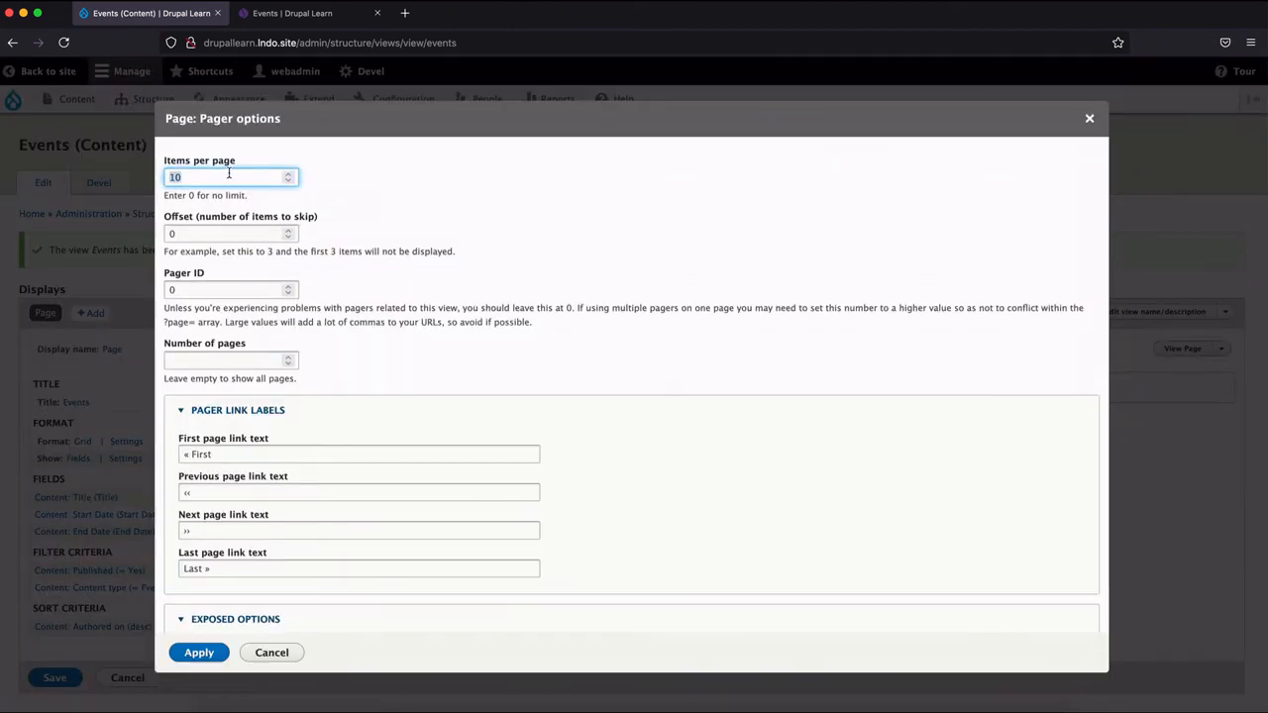
text(9)
click(194, 653)
scroll(174, 589, down, 10)
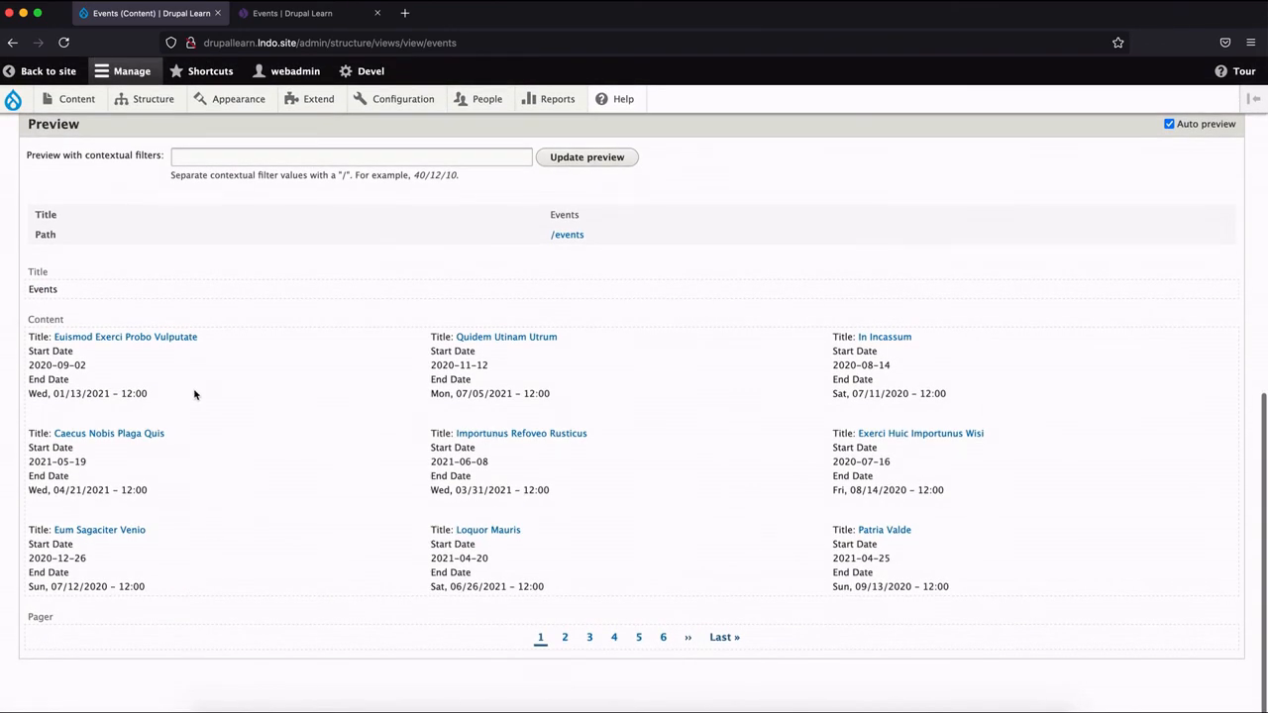
scroll(194, 394, up, 5)
Save the view with the new pager setting and reload the public Events page.
click(54, 370)
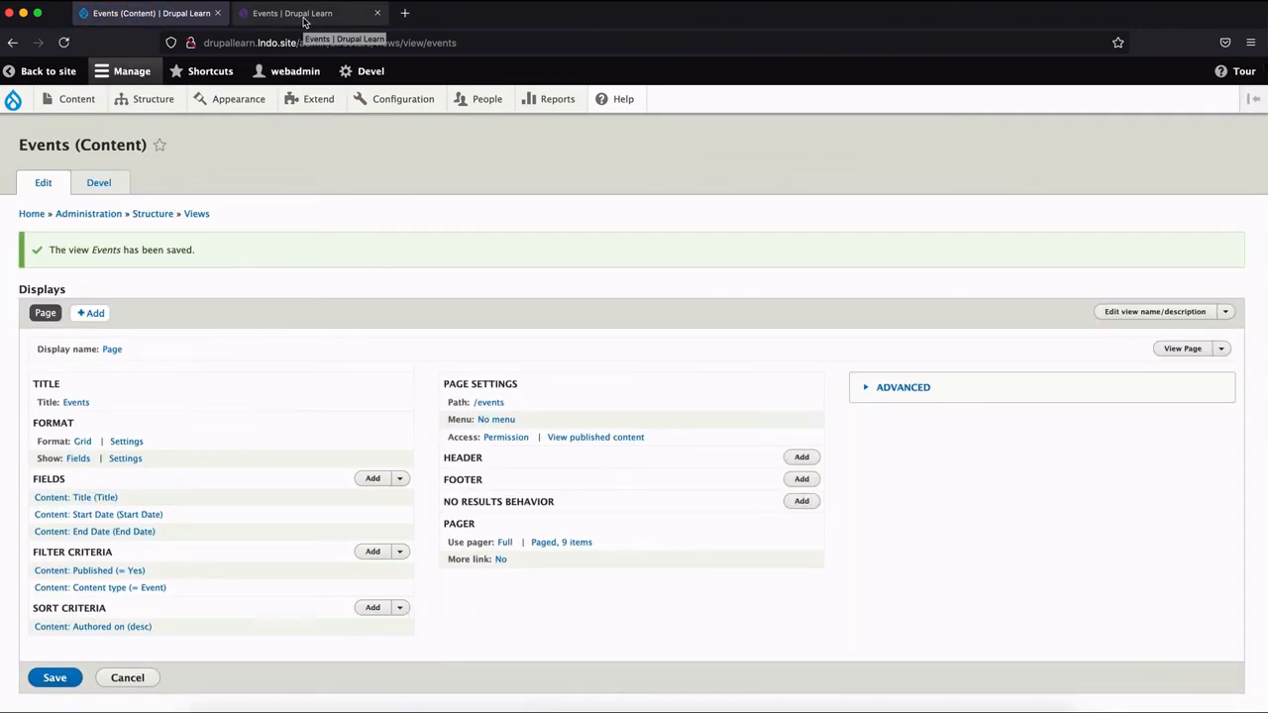
click(304, 22)
click(60, 47)
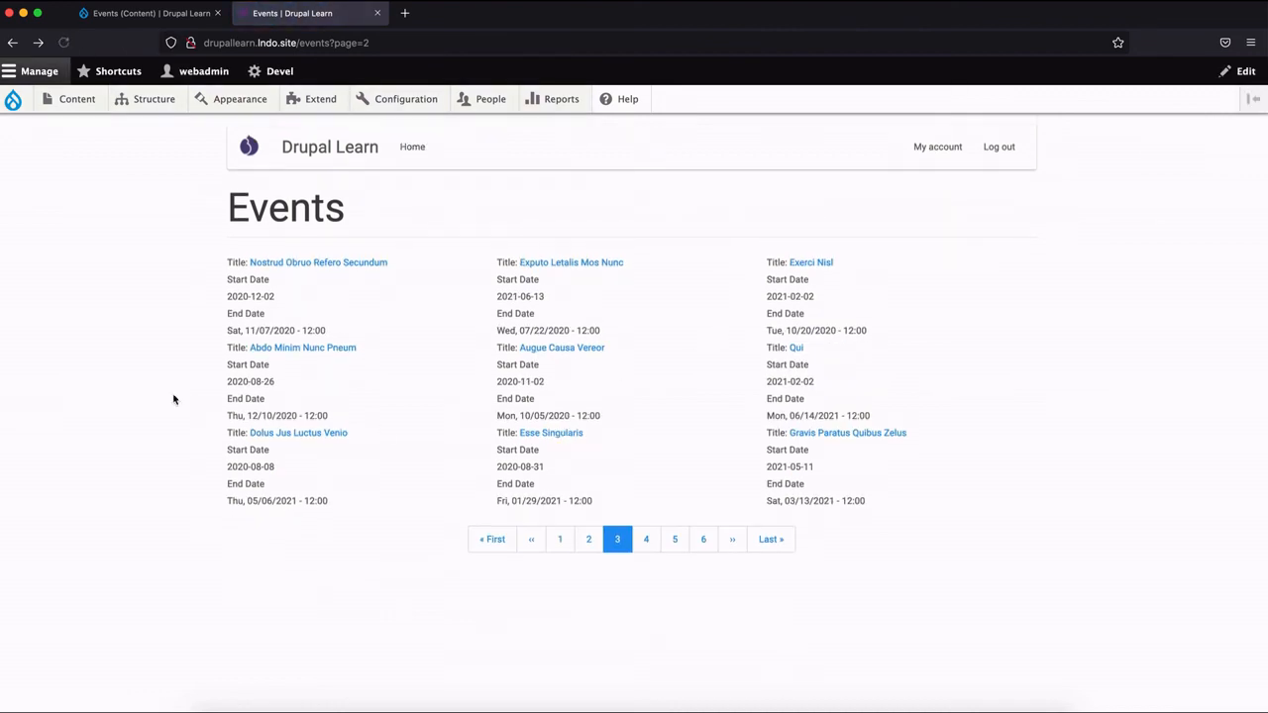
Open the view's editor through the contextual Edit view link on the public Events page and return to that page.
mouse_move(985, 280)
click(1022, 271)
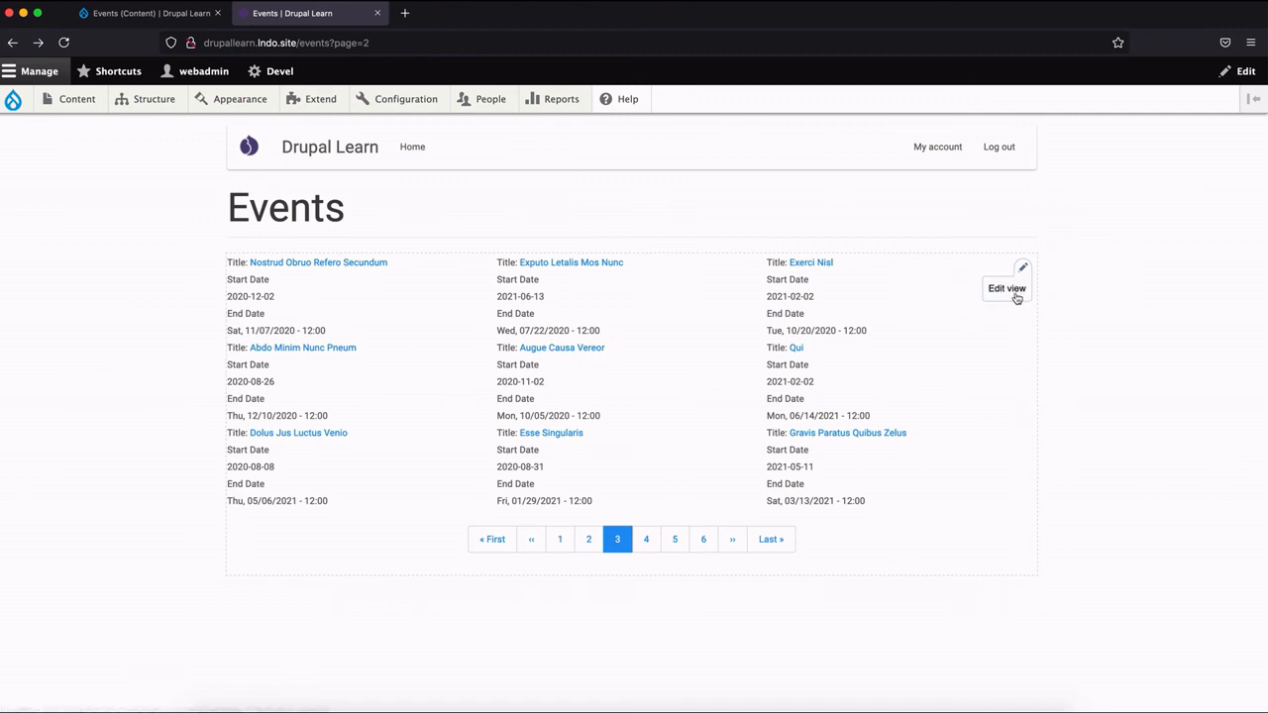
click(1011, 290)
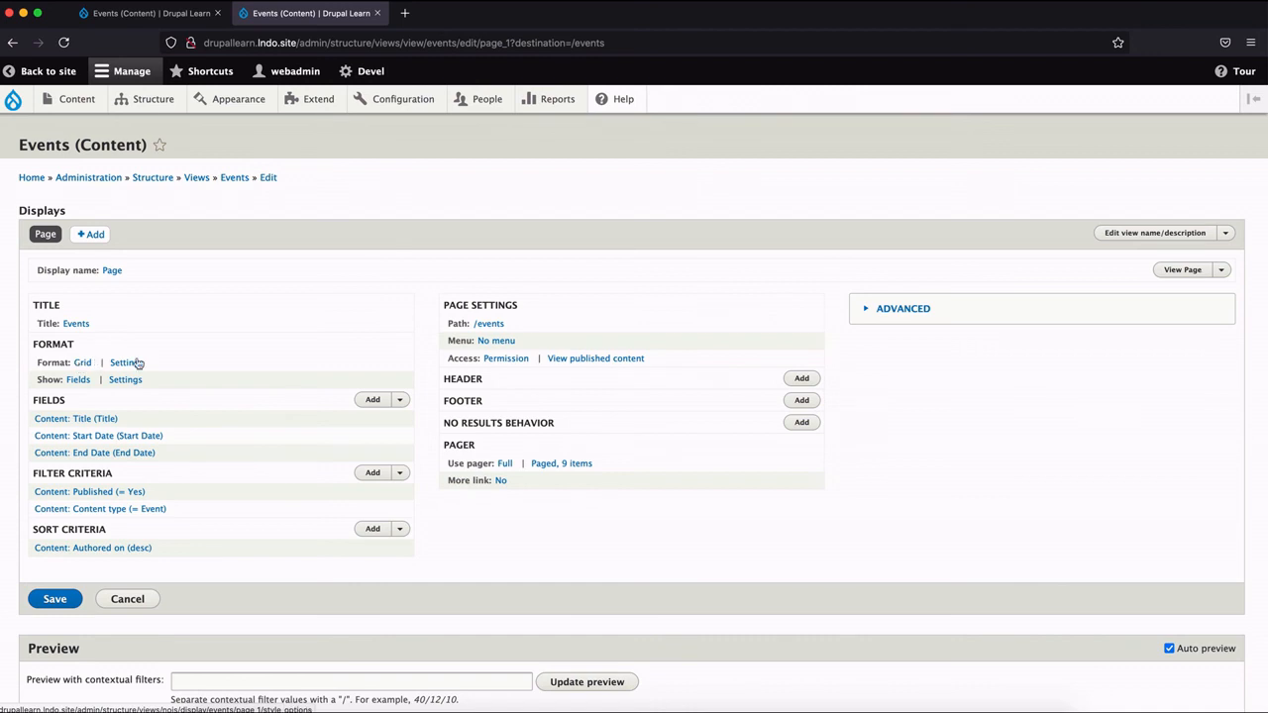
click(10, 43)
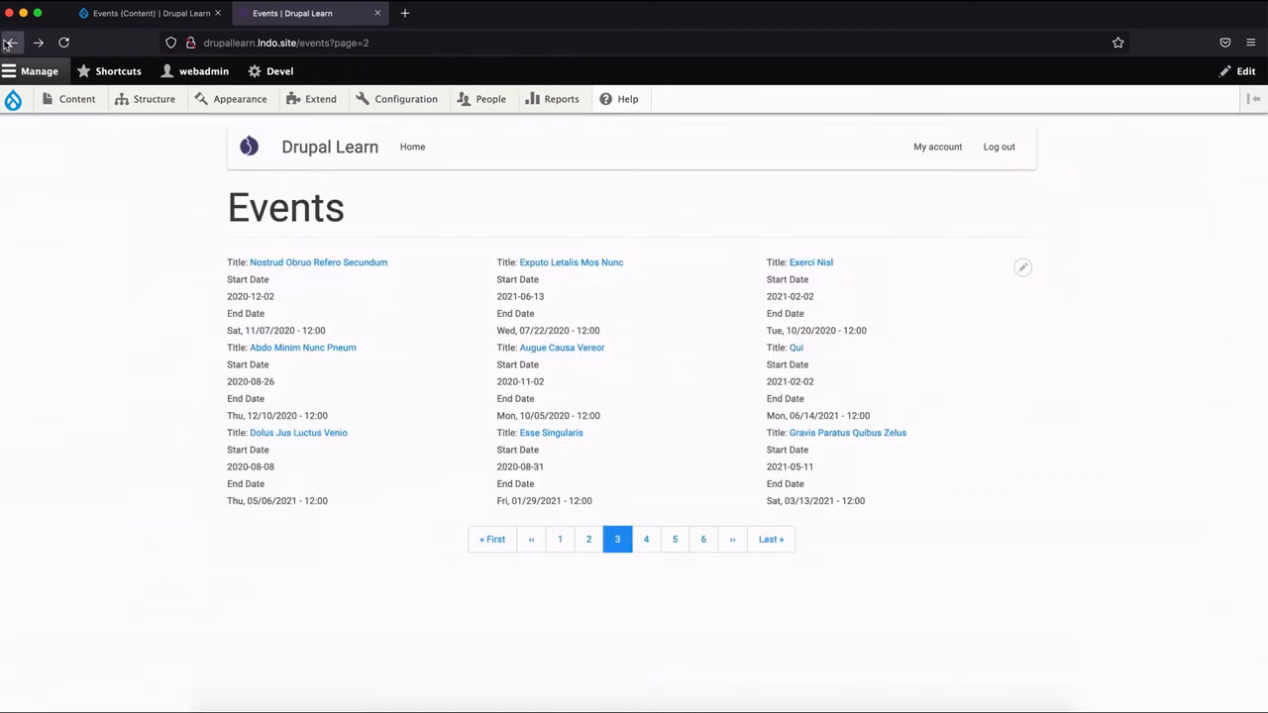